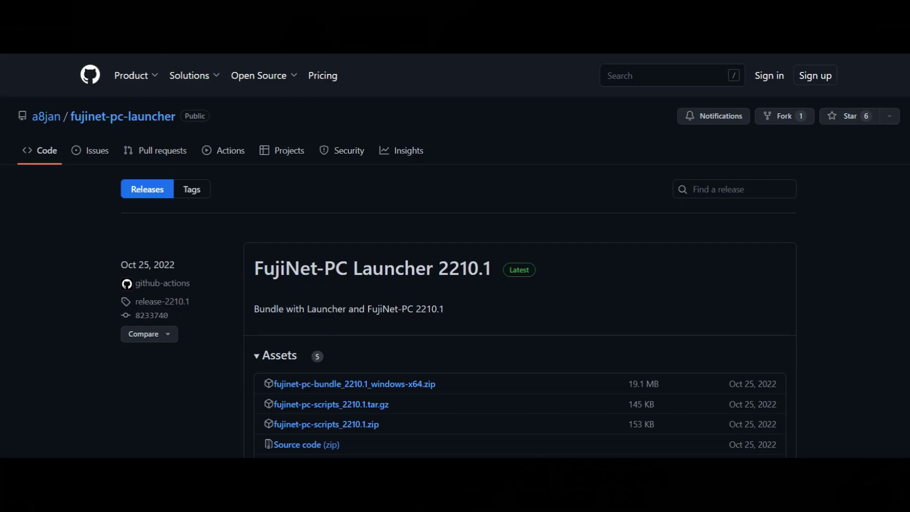
Review the release date and downloadable assets of FujiNet-PC Launcher 2210.1 on the GitHub releases page.
mouse_move(35, 124)
scroll(330, 221, "down", 1)
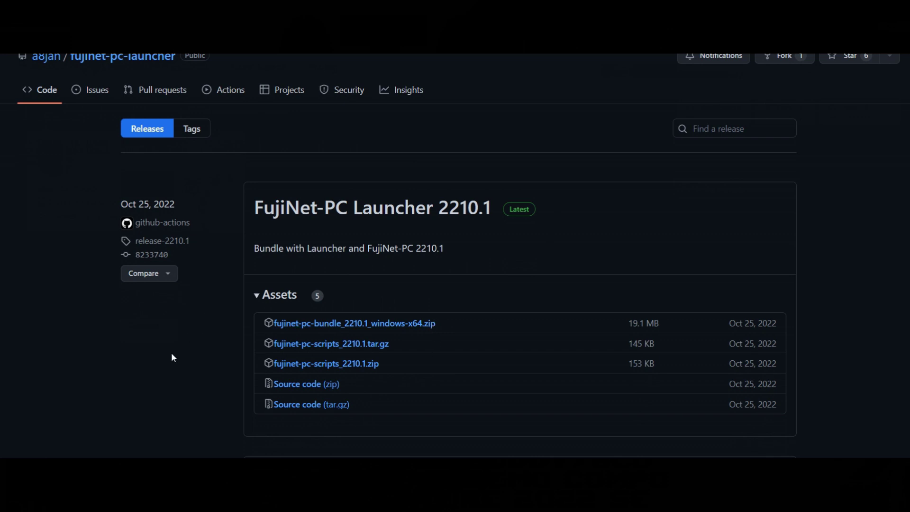
left_click_drag(175, 203, 121, 205)
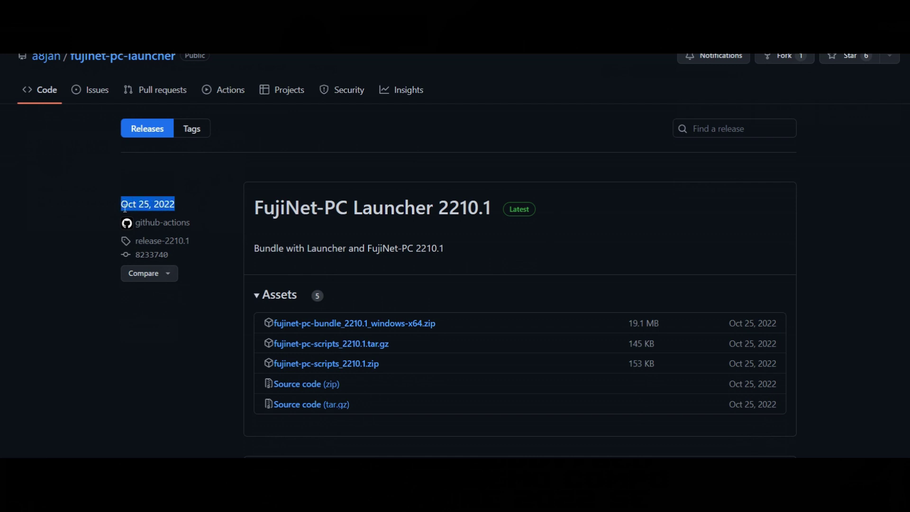
left_click(212, 364)
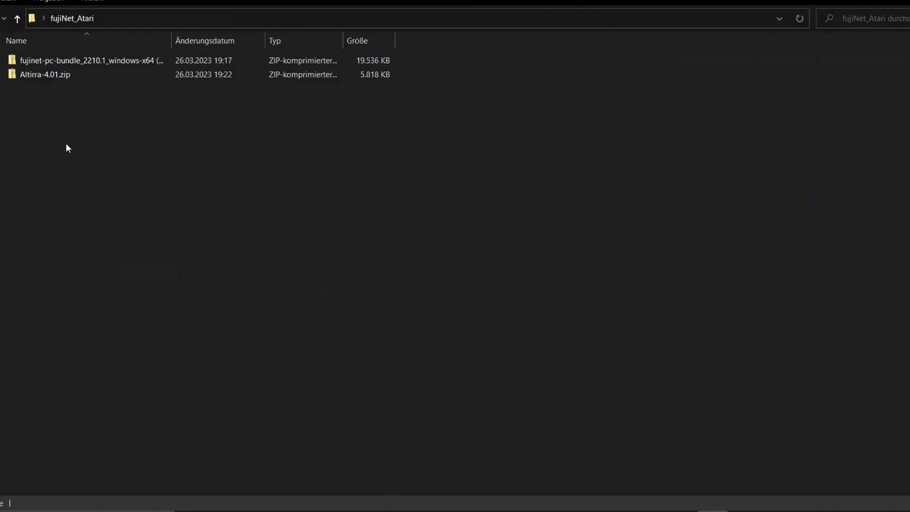
Extract the fujinet-pc-bundle and Altirra-4.01 archives with 7-Zip, each into its own folder inside fujiNet_Atari.
left_click_drag(92, 99, 38, 62)
left_click(125, 94)
left_click_drag(134, 108, 87, 54)
right_click(87, 60)
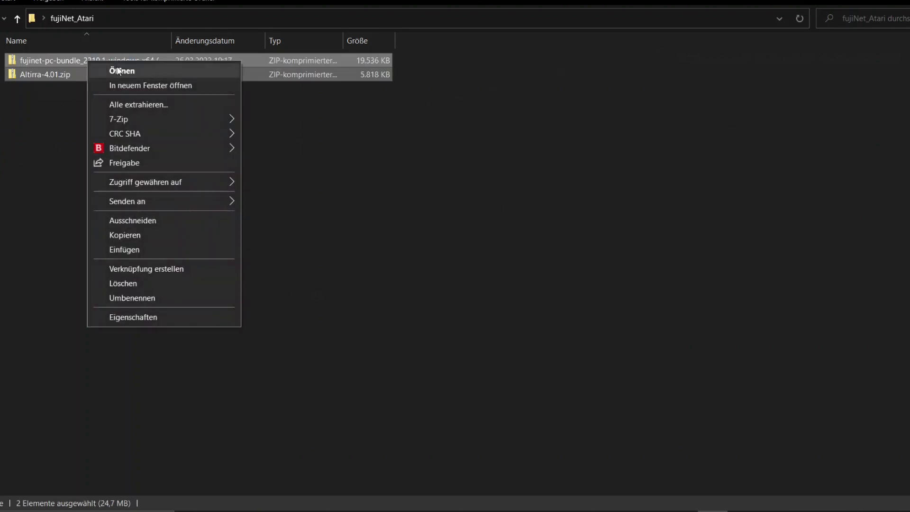
mouse_move(147, 122)
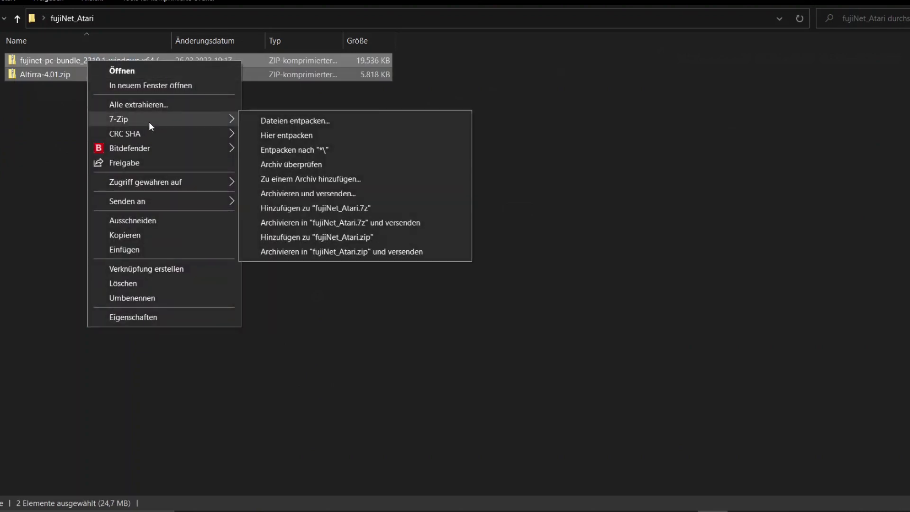
left_click(285, 152)
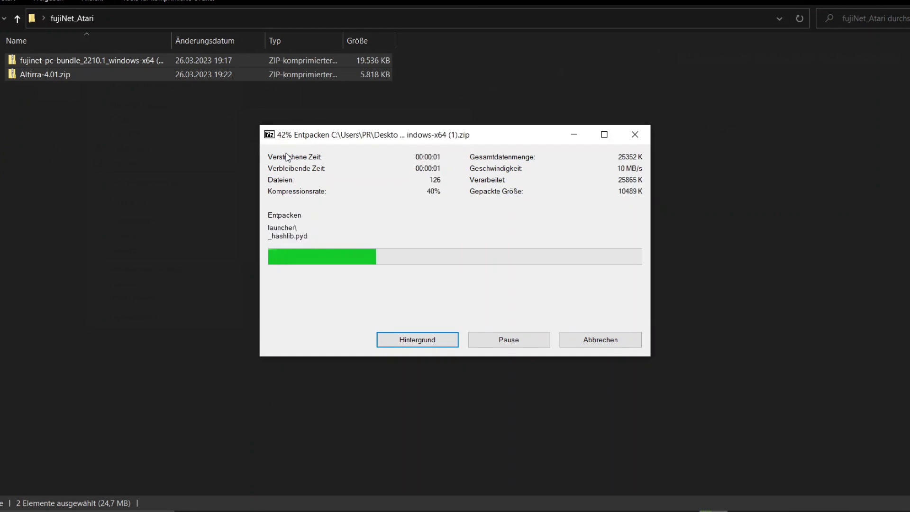
left_click(272, 195)
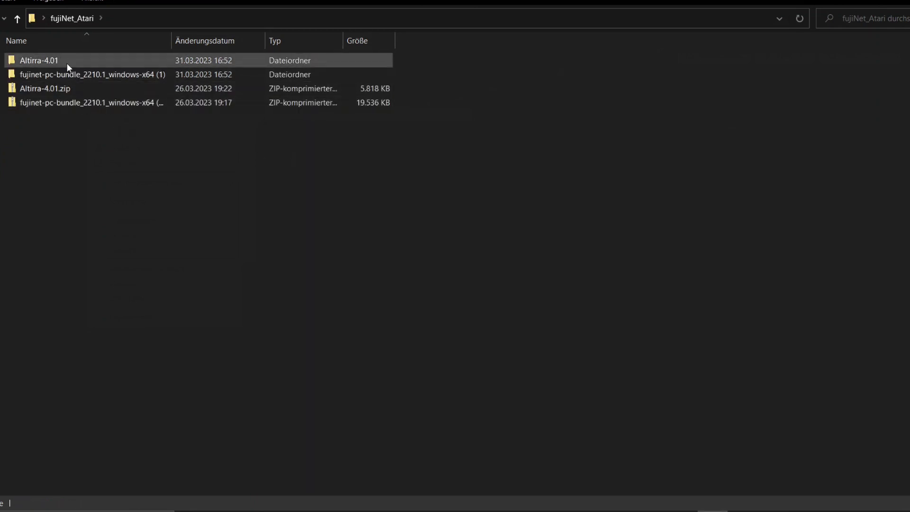
Delete the Altirra-4.01 and fujinet-pc-bundle ZIP archives from the fujiNet_Atari folder.
left_click_drag(62, 126, 42, 88)
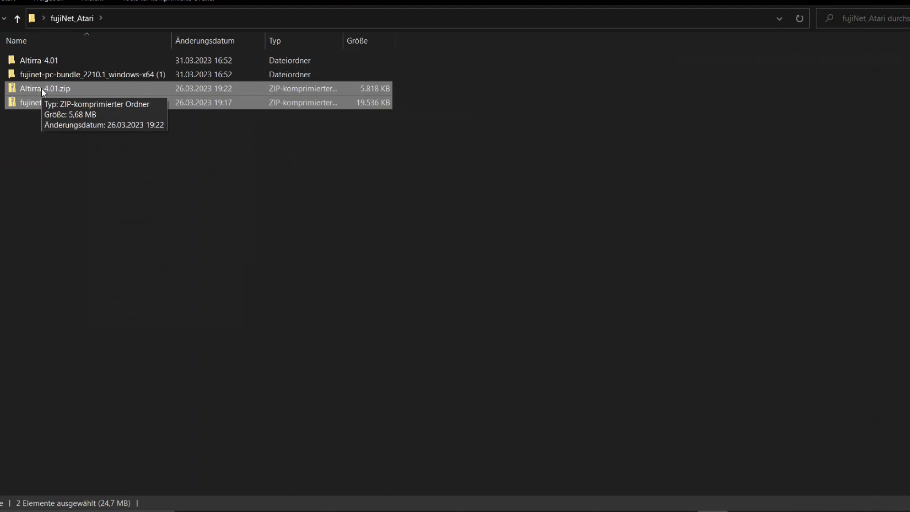
right_click(42, 88)
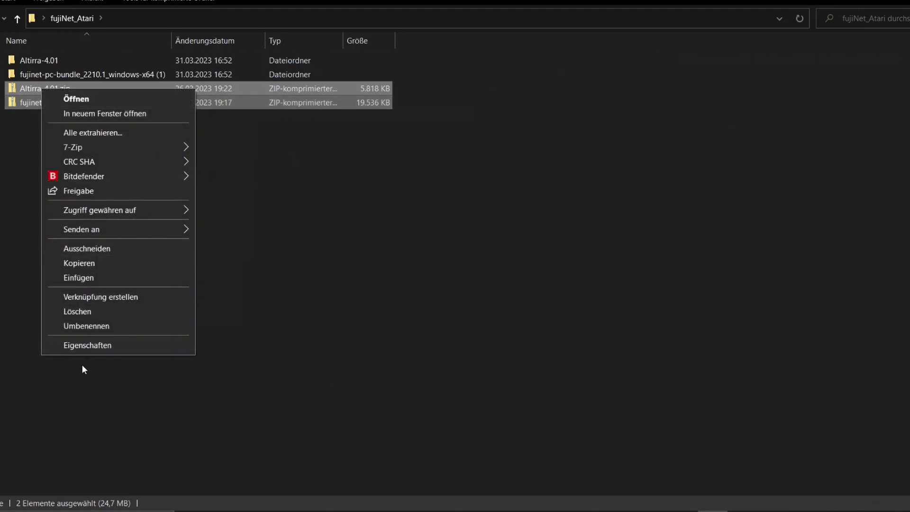
left_click(87, 315)
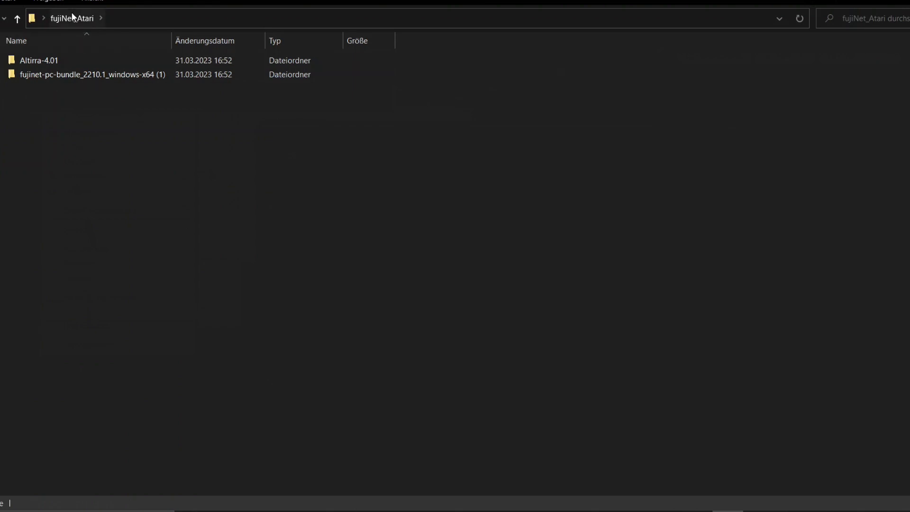
Change the fujiNet_Atari folder's layout to large icons (Große Symbole).
left_click(44, 1)
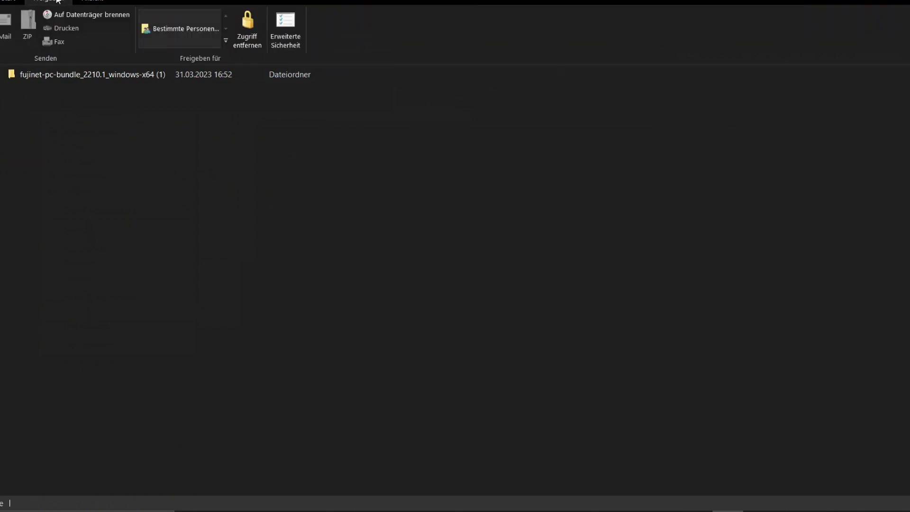
left_click(94, 2)
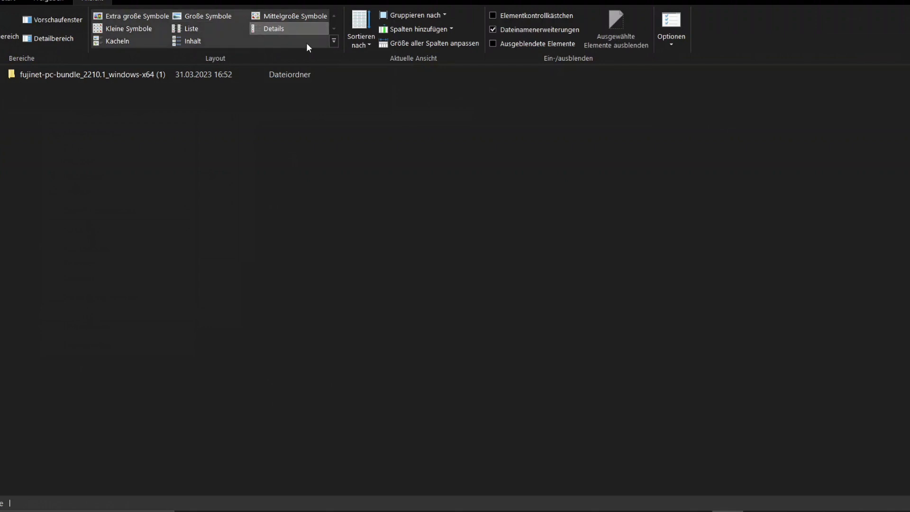
left_click(203, 15)
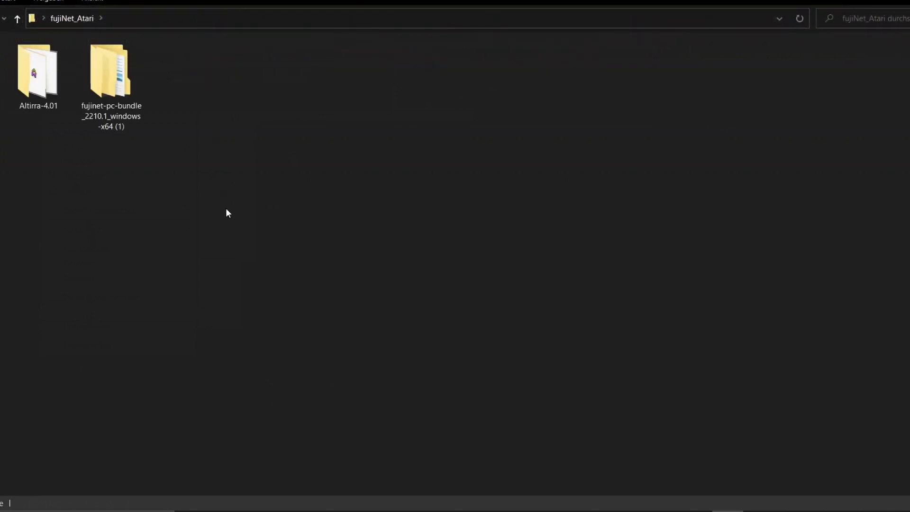
Rename the Altirra-4.01 folder to Altirra.
right_click(38, 105)
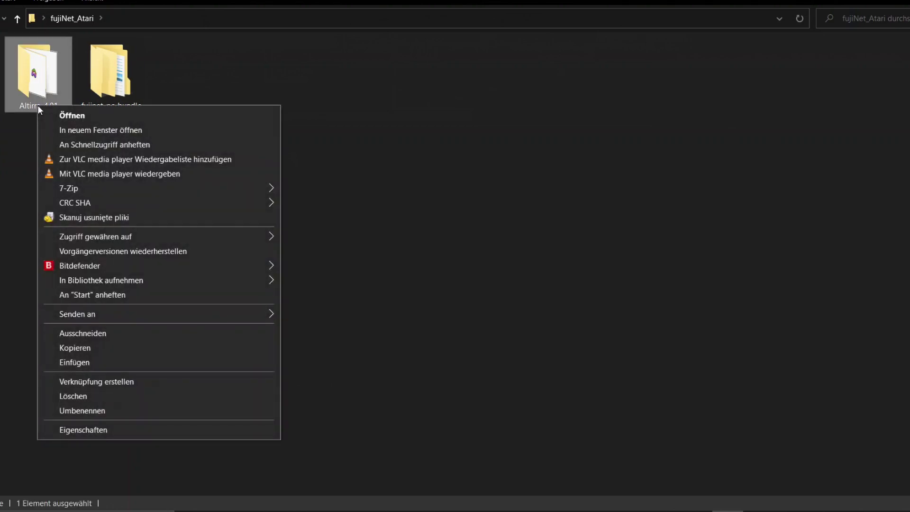
left_click(87, 410)
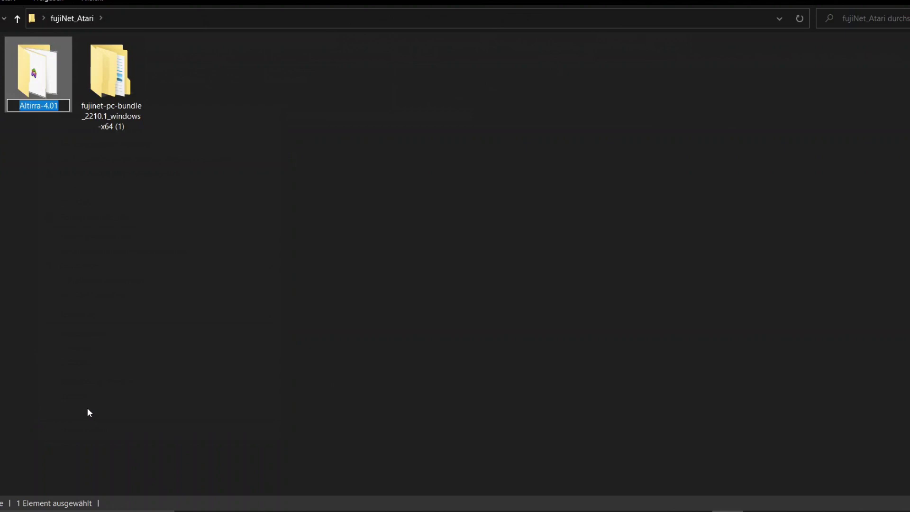
key("End")
key("BackSpace")
key("BackSpace")
key("BackSpace")
key("BackSpace")
key("BackSpace")
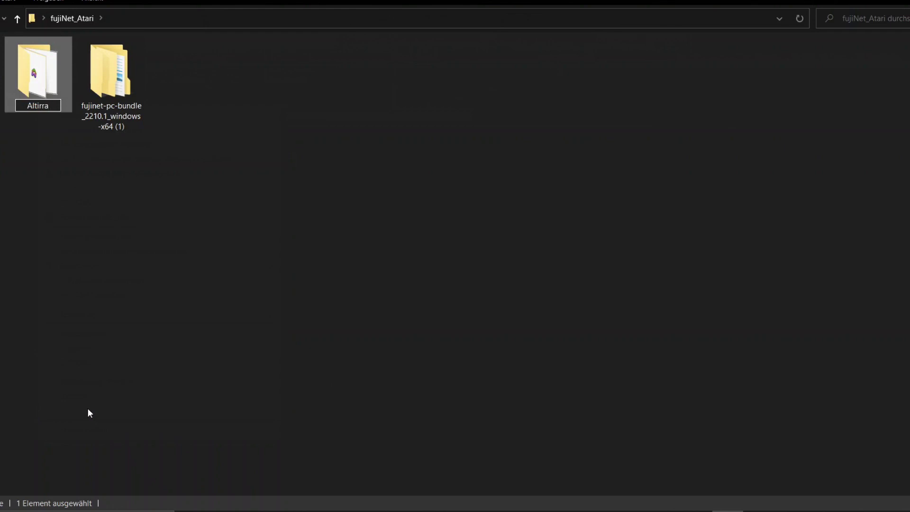
key("Return")
Rename the extracted fujinet-pc-bundle folder to FUJINET.
right_click(120, 123)
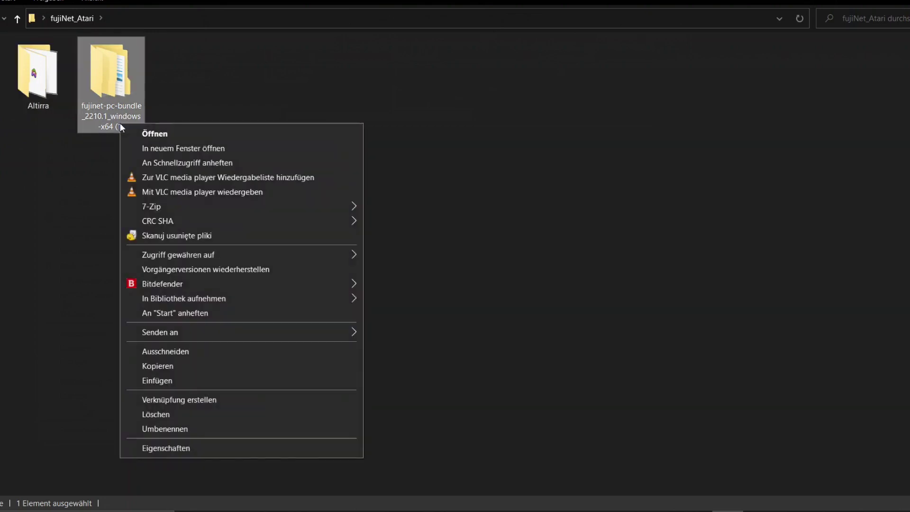
left_click(164, 429)
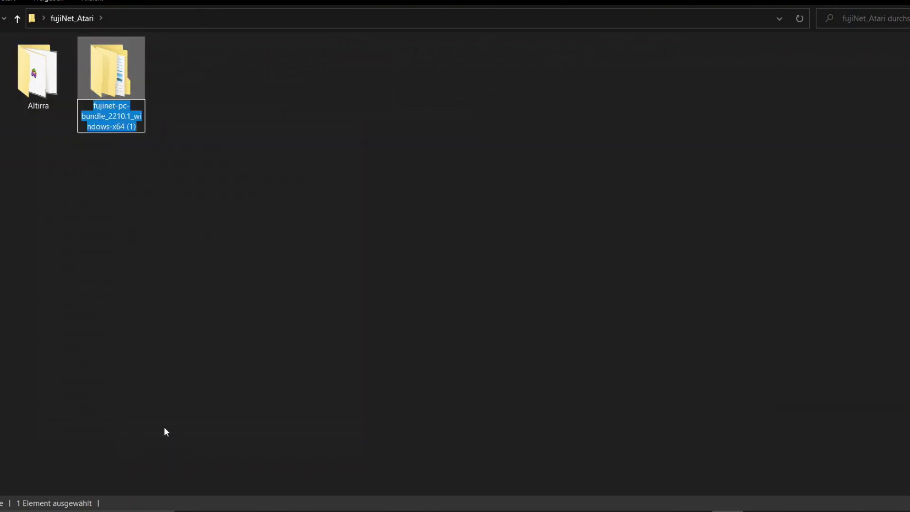
type("FUJINET")
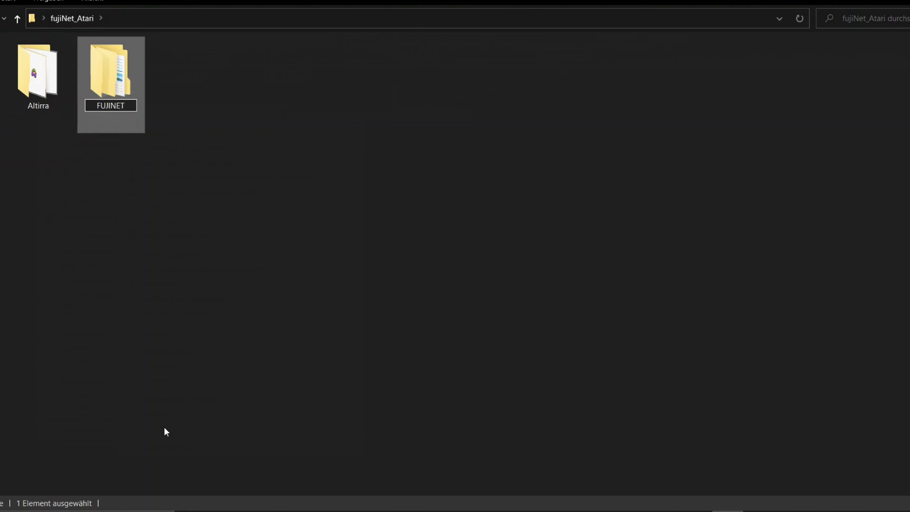
key("Return")
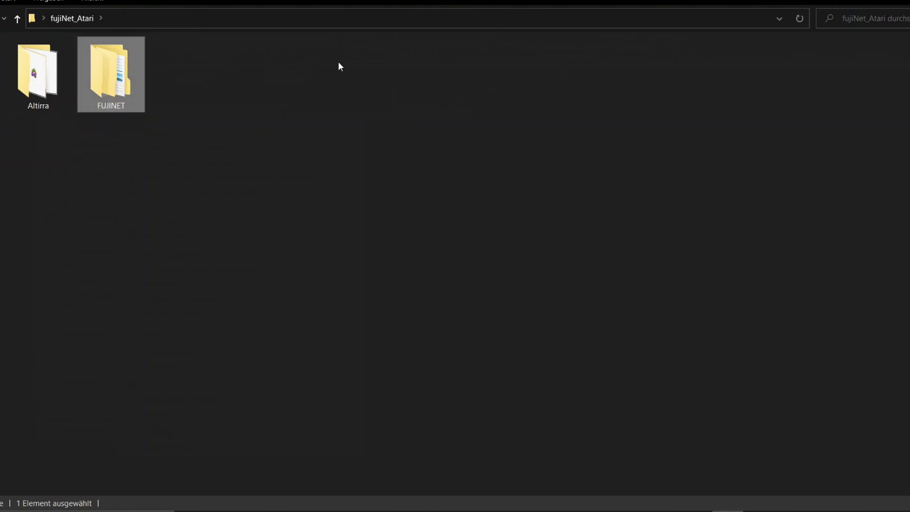
Create a shortcut to Altirra64.exe inside the Altirra folder.
double_click(35, 69)
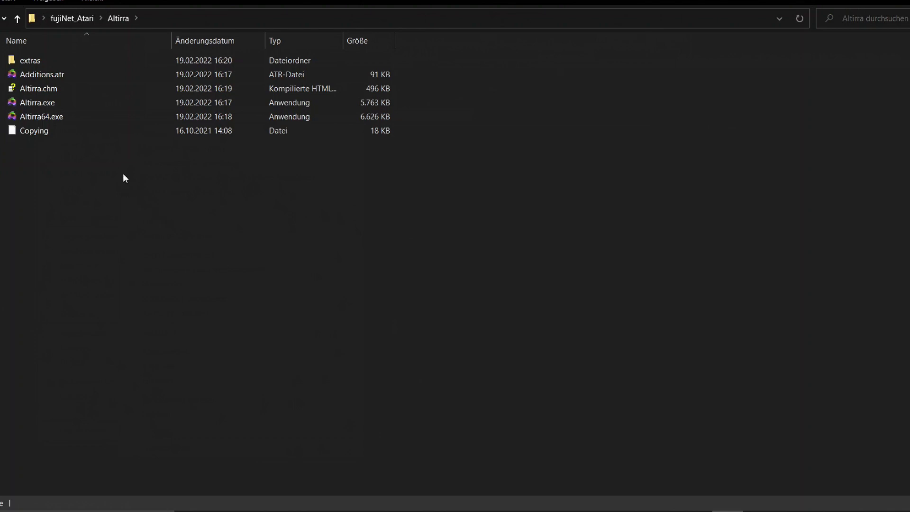
left_click(61, 116)
right_click(61, 116)
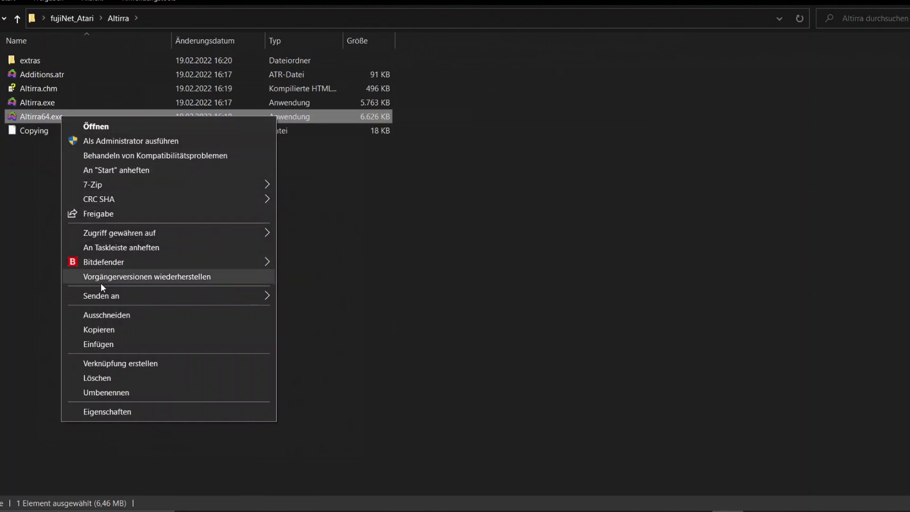
left_click(107, 366)
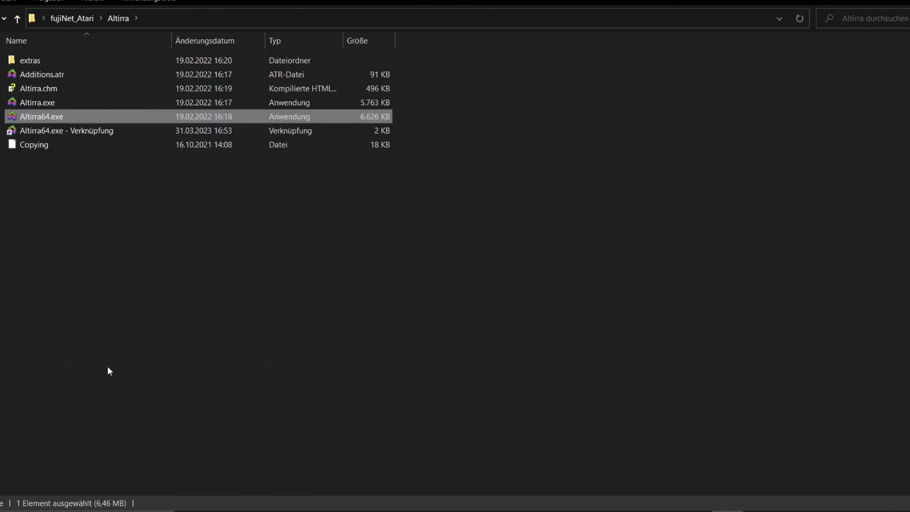
Move the Altirra64.exe shortcut from the Altirra folder up into the fujiNet_Atari folder.
left_click(89, 132)
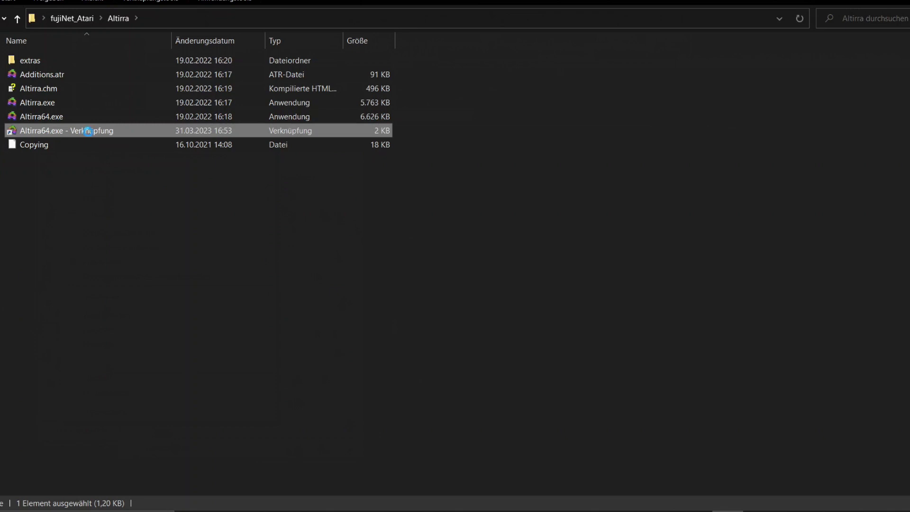
right_click(89, 132)
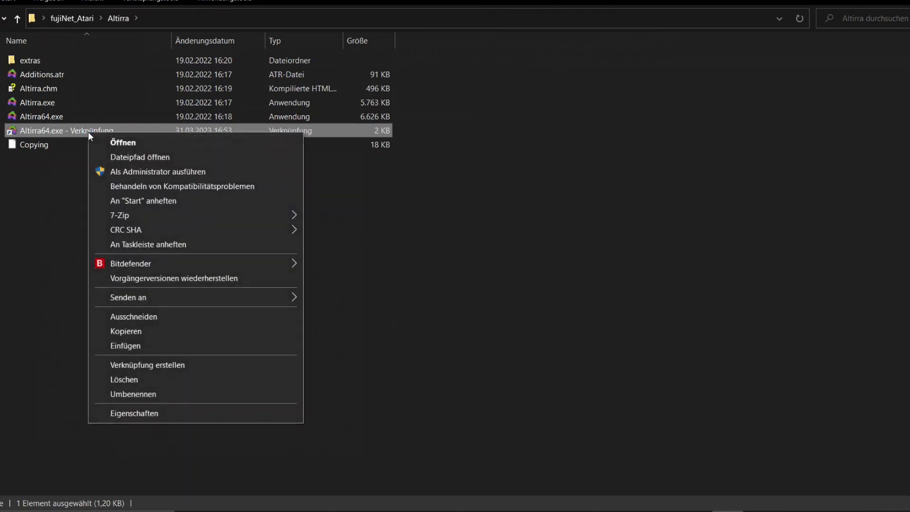
left_click(121, 317)
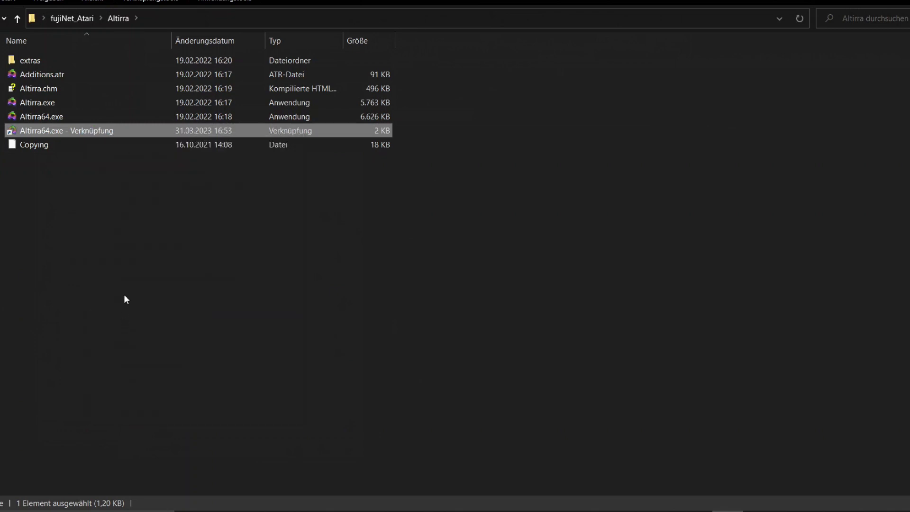
left_click(17, 19)
right_click(169, 181)
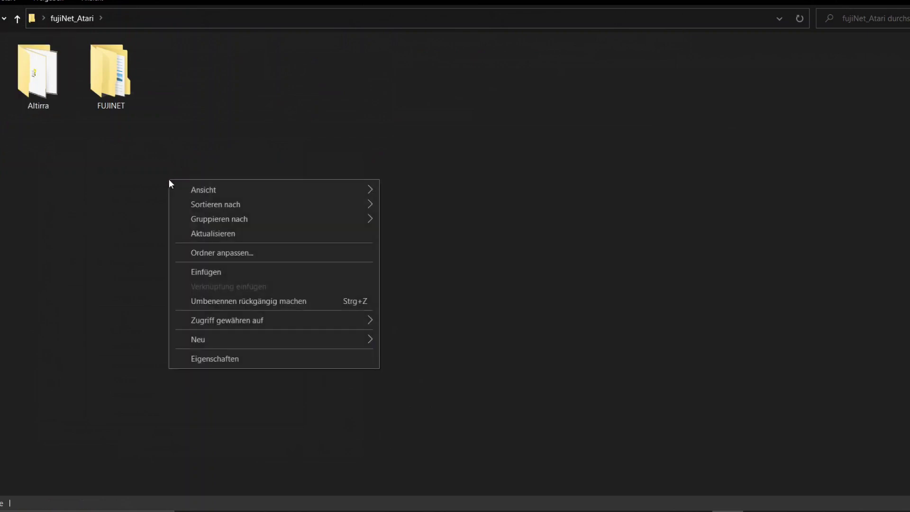
left_click(188, 276)
left_click(183, 269)
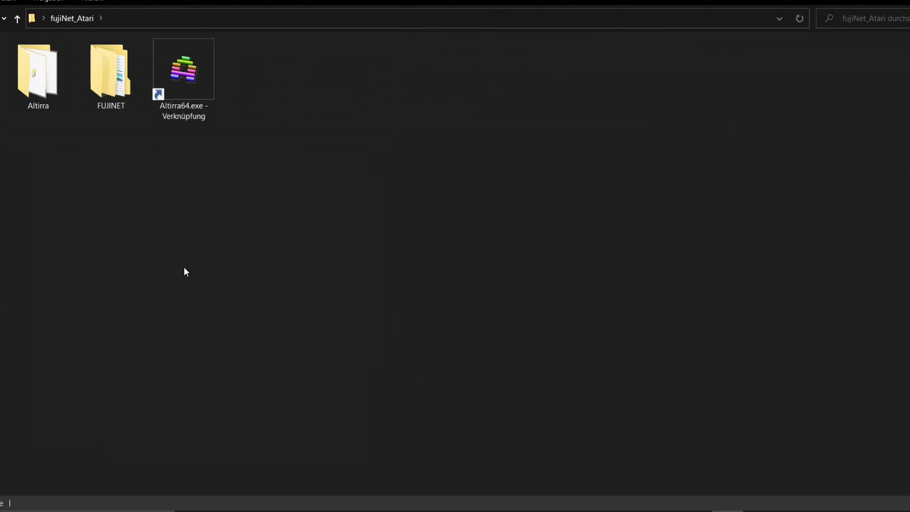
Create a shortcut to launcher.exe in the launcher subfolder of FUJINET.
double_click(115, 67)
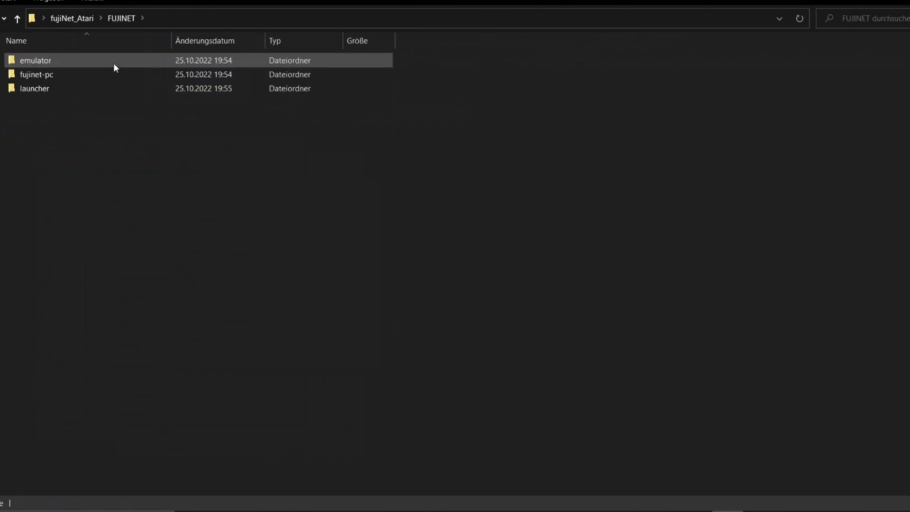
double_click(34, 89)
scroll(73, 200, "down", 5)
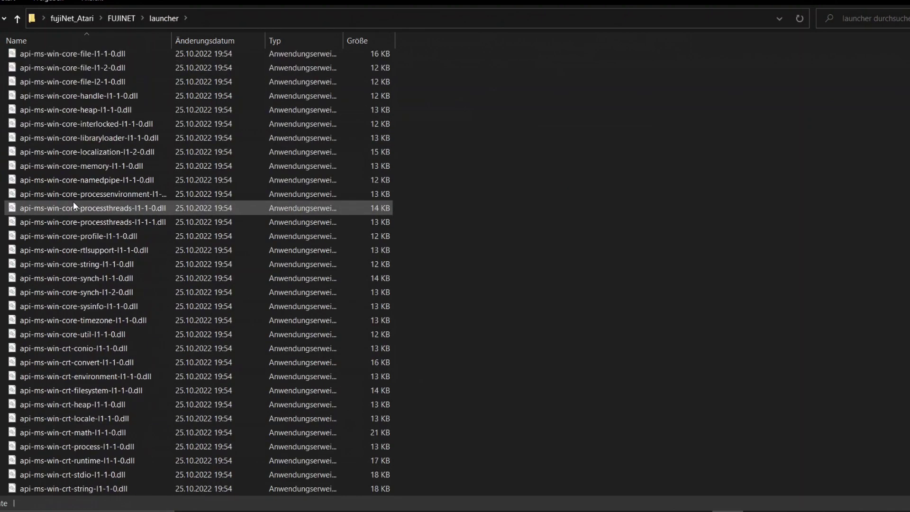
scroll(73, 203, "down", 4)
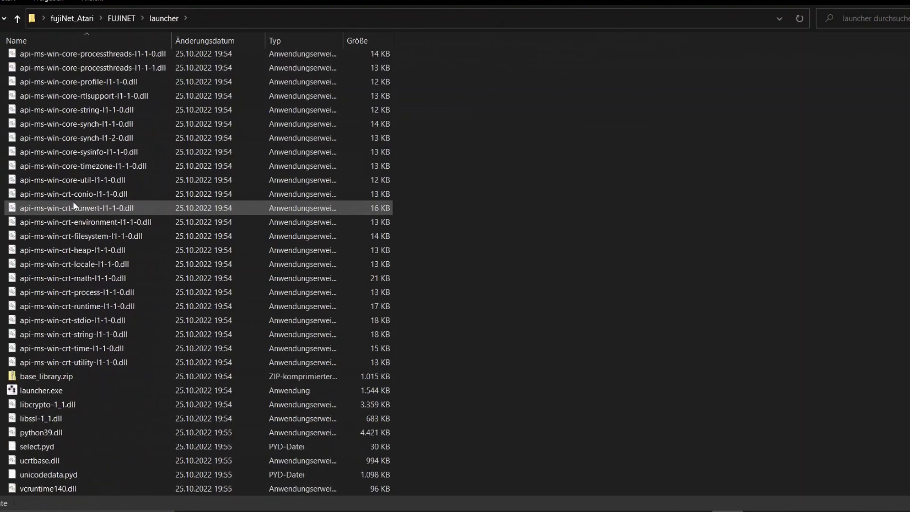
left_click(85, 388)
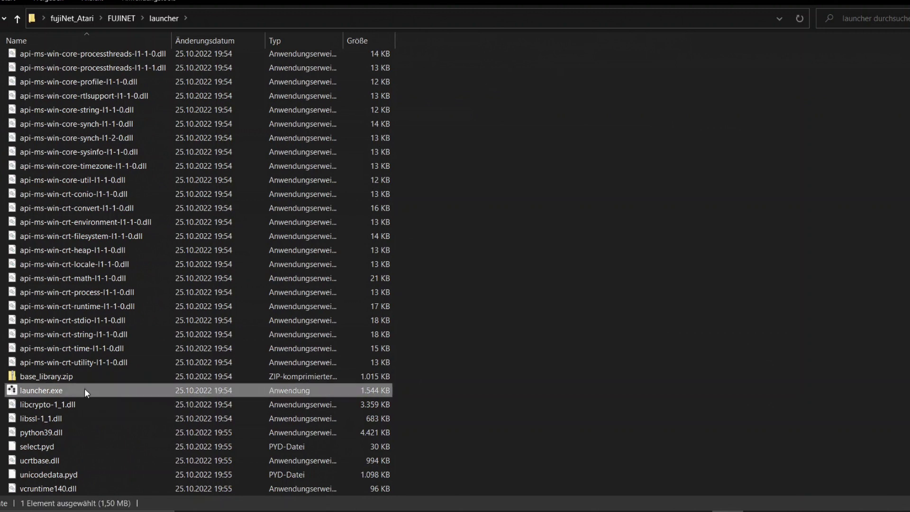
right_click(84, 388)
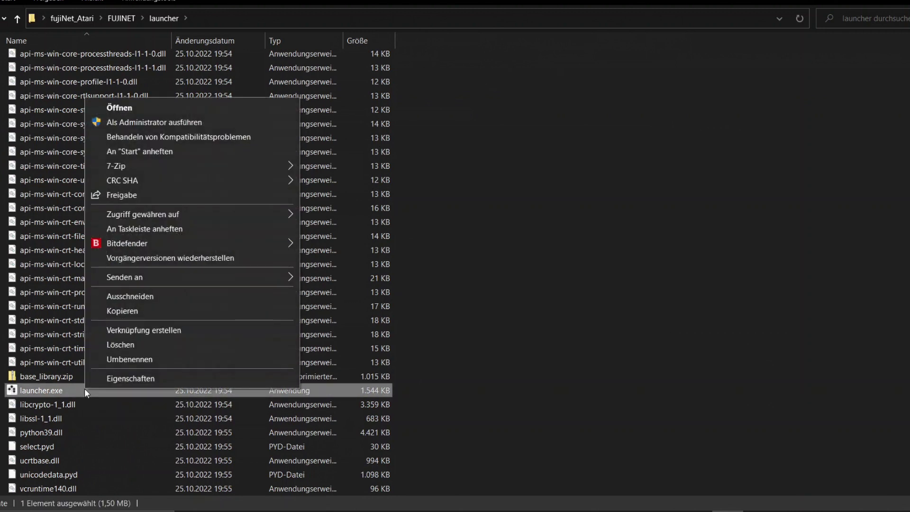
left_click(126, 331)
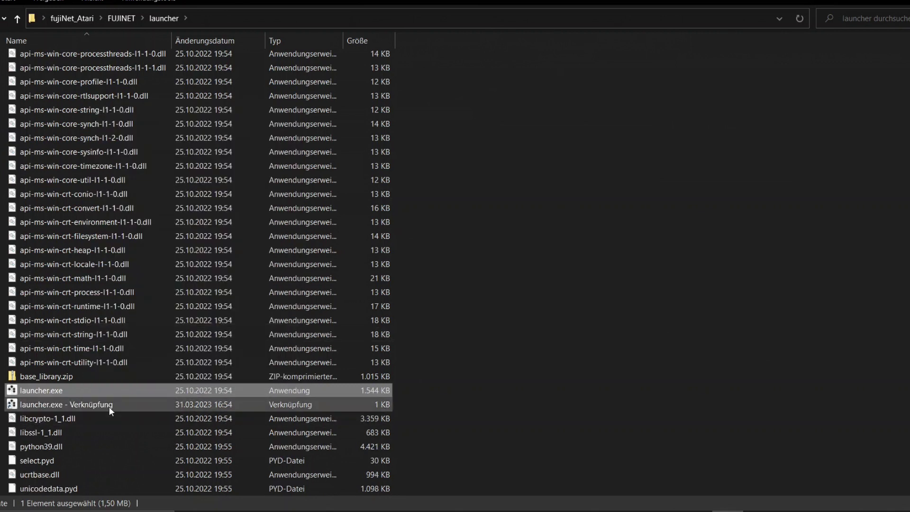
Move the launcher.exe shortcut from the launcher subfolder up into the fujiNet_Atari folder.
left_click(109, 407)
right_click(109, 407)
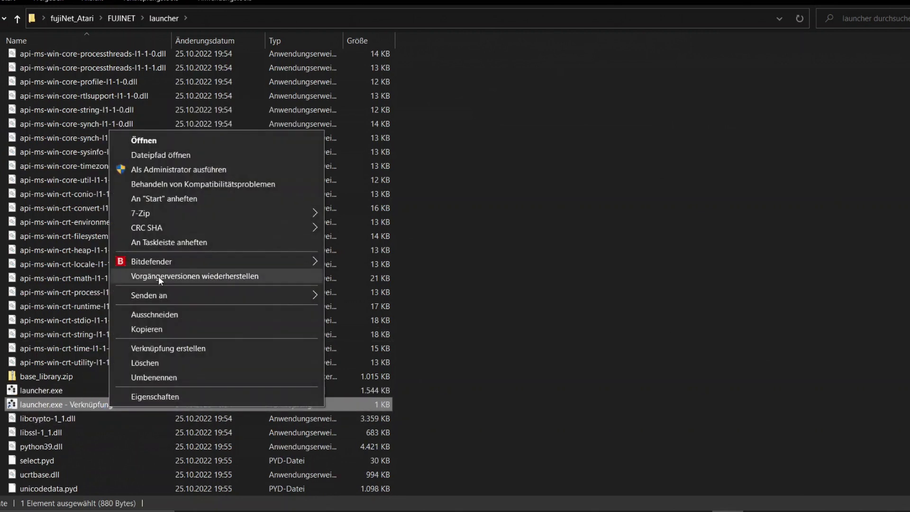
left_click(157, 314)
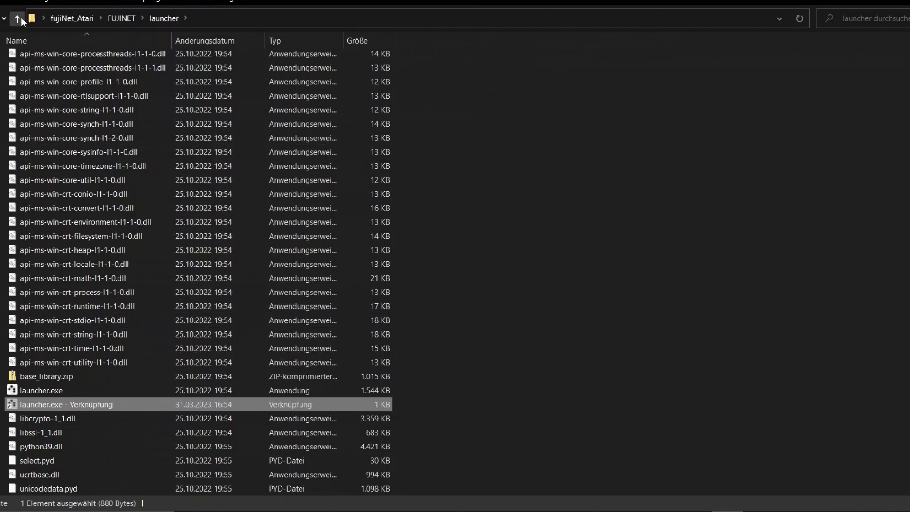
left_click(18, 18)
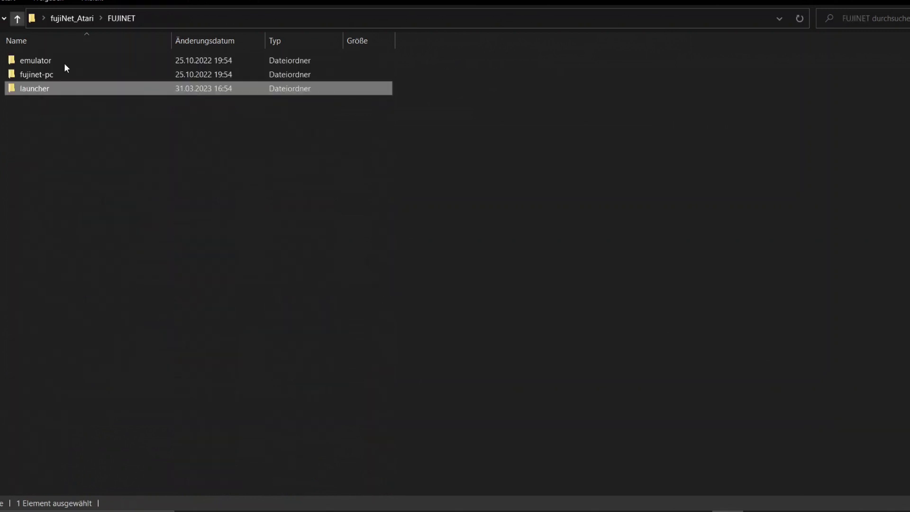
left_click(16, 12)
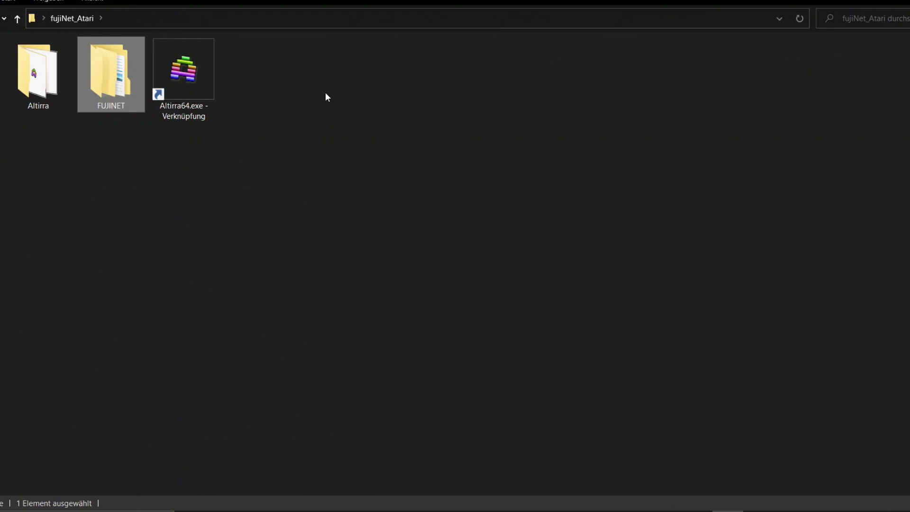
right_click(326, 79)
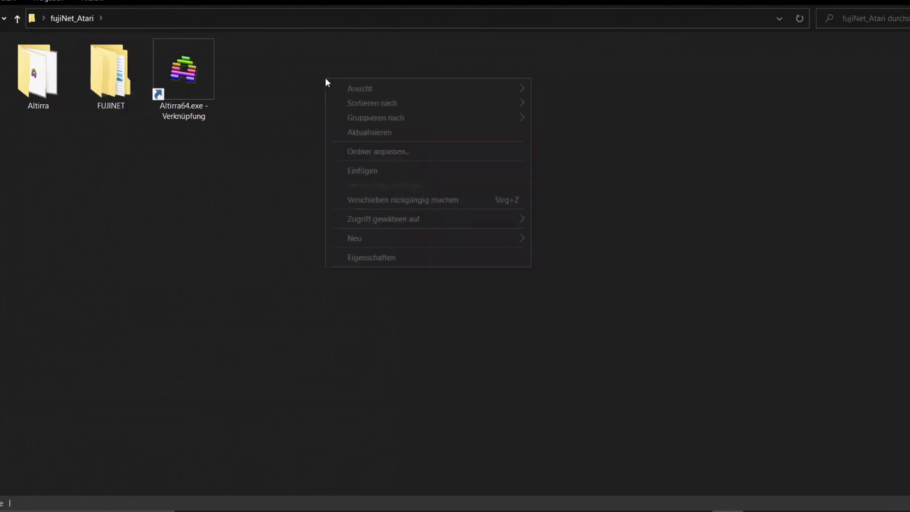
left_click(340, 173)
left_click(334, 181)
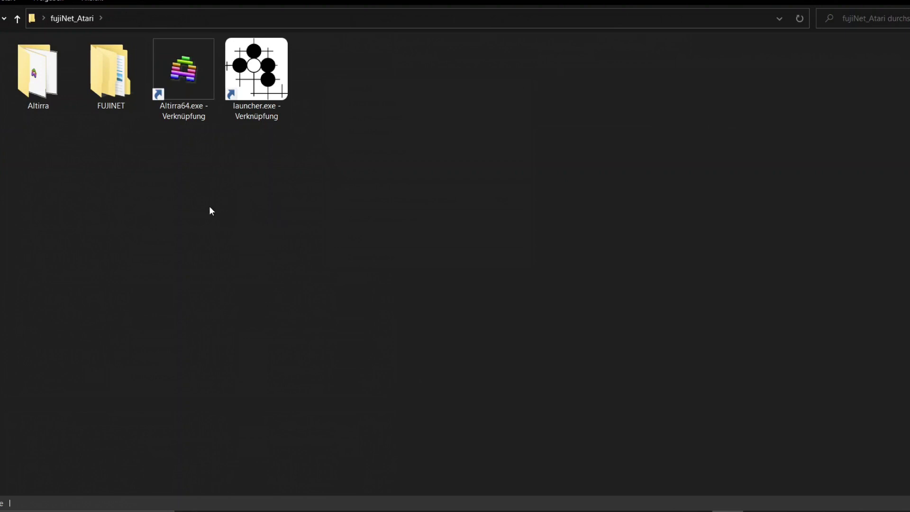
Start Altirra from its shortcut and open the peripheral devices page of the system configuration.
double_click(184, 74)
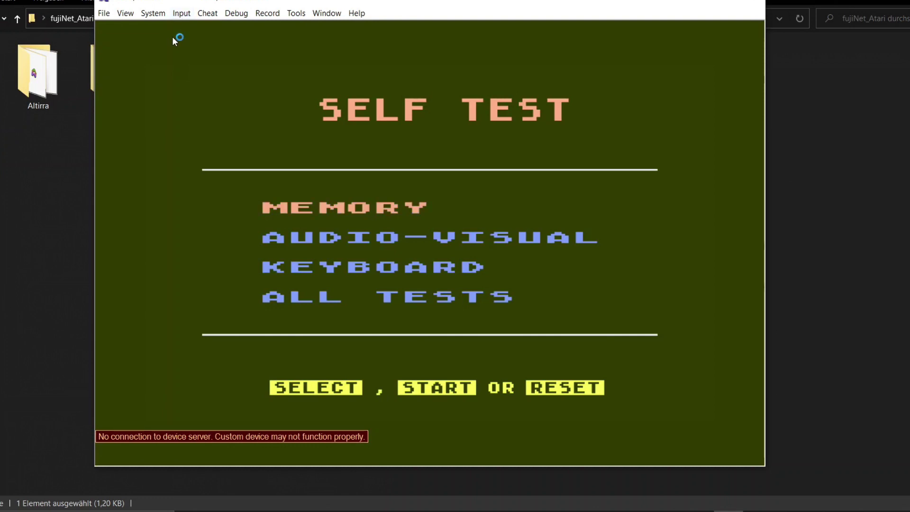
left_click(153, 14)
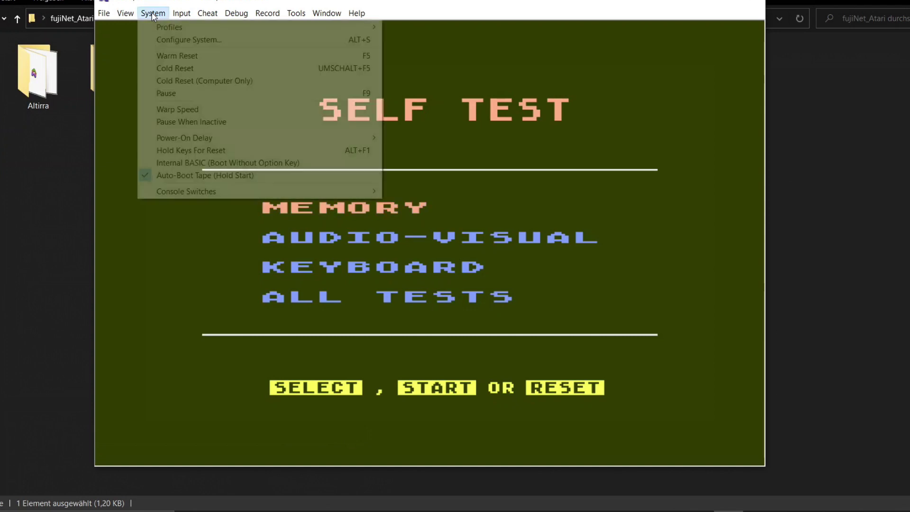
left_click(145, 43)
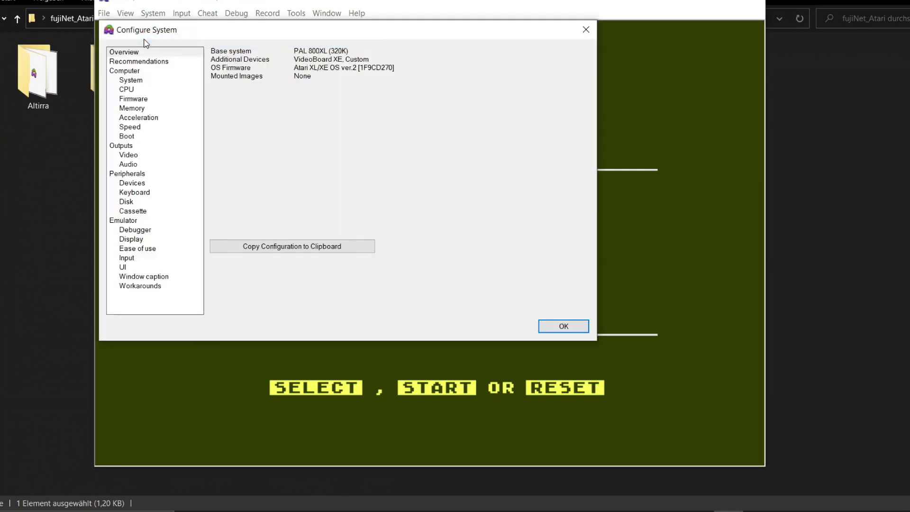
left_click(139, 184)
left_click(140, 185)
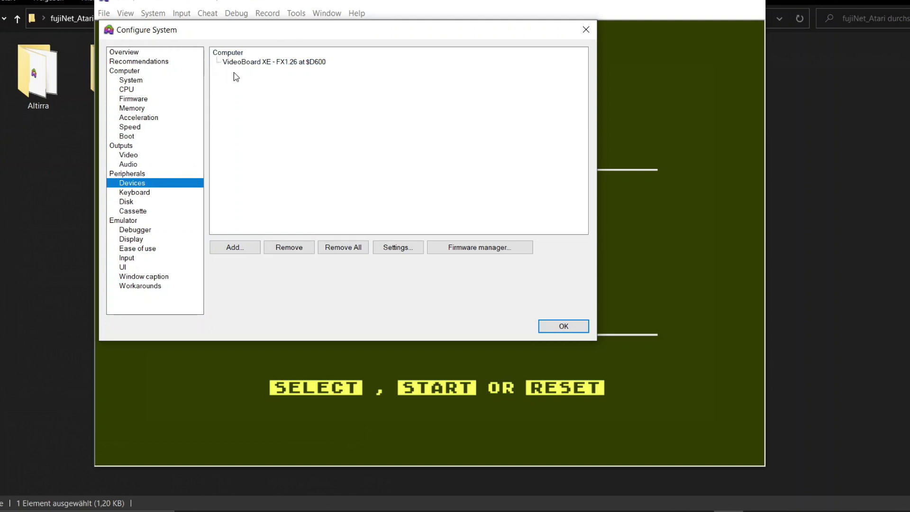
Add a Custom device from the Other devices group to the emulated computer.
left_click(253, 248)
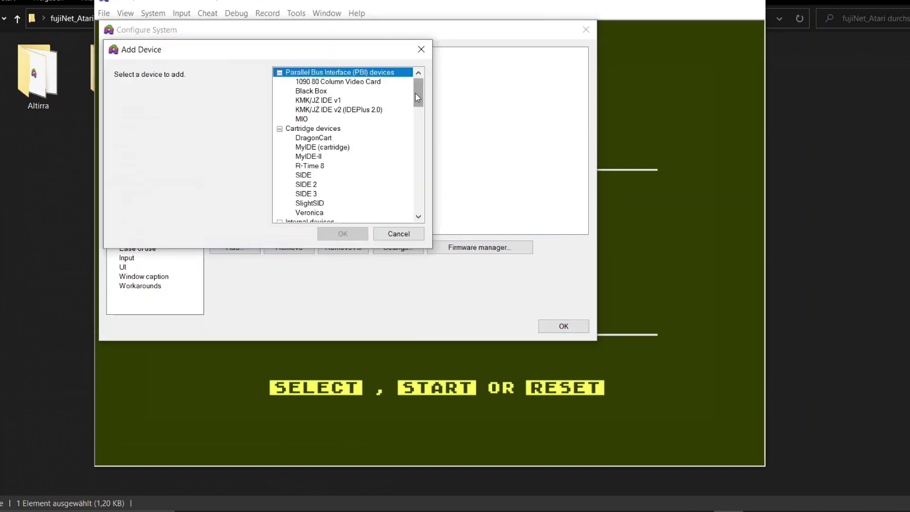
left_click_drag(417, 95, 406, 213)
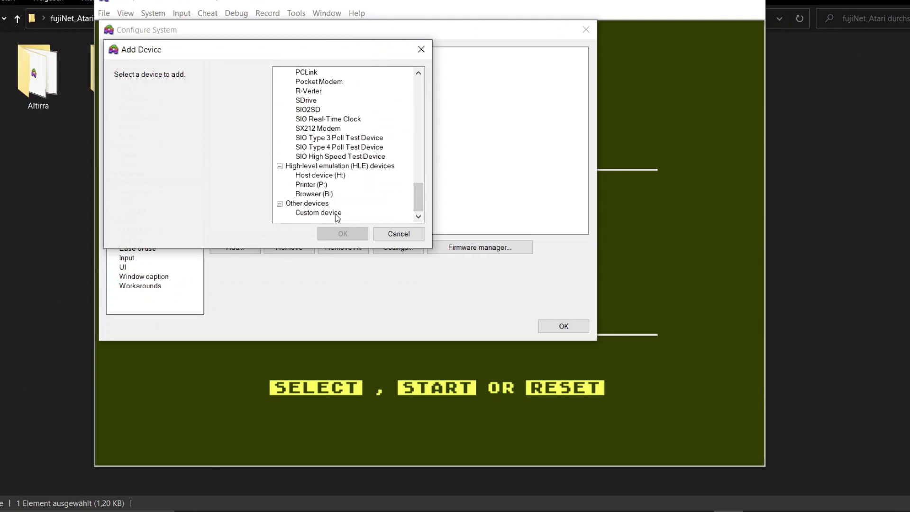
left_click(318, 213)
left_click(342, 234)
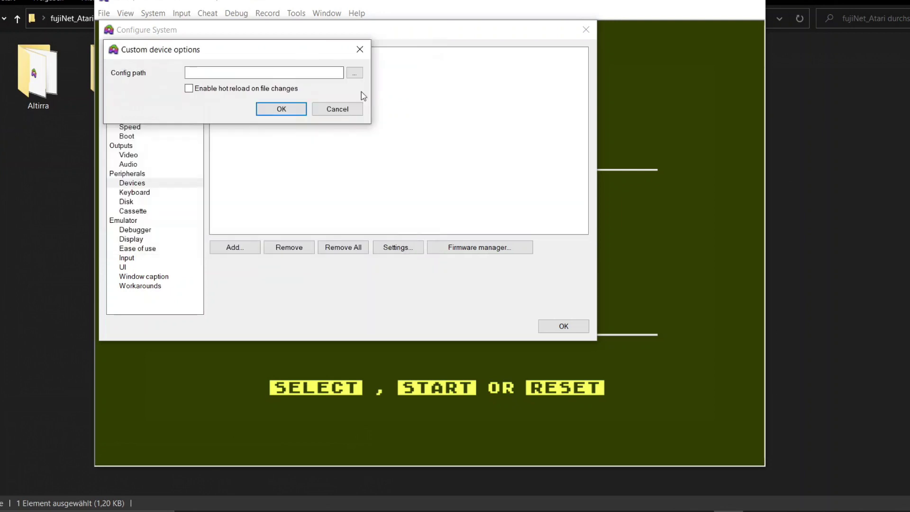
Set the custom device's config path to netsio.atdevice in FUJINET\emulator\Altirra on the Desktop and save the system configuration.
left_click(357, 74)
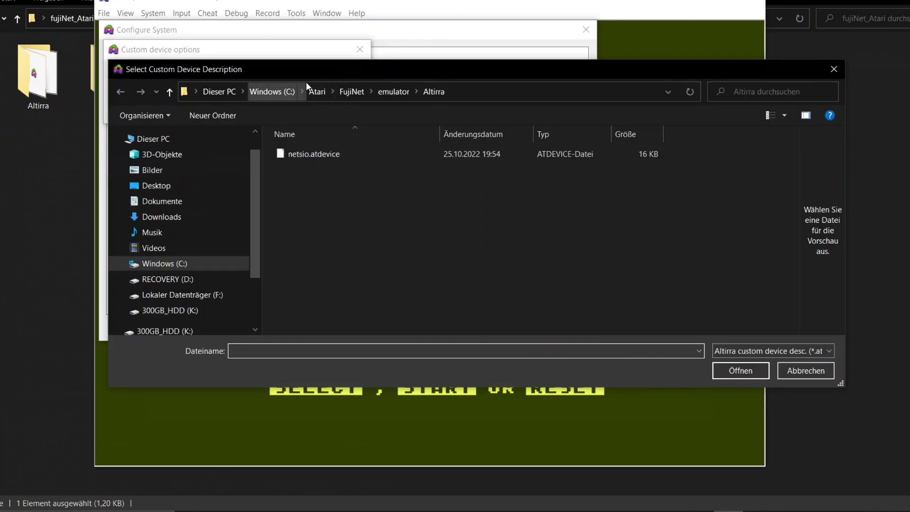
left_click(212, 185)
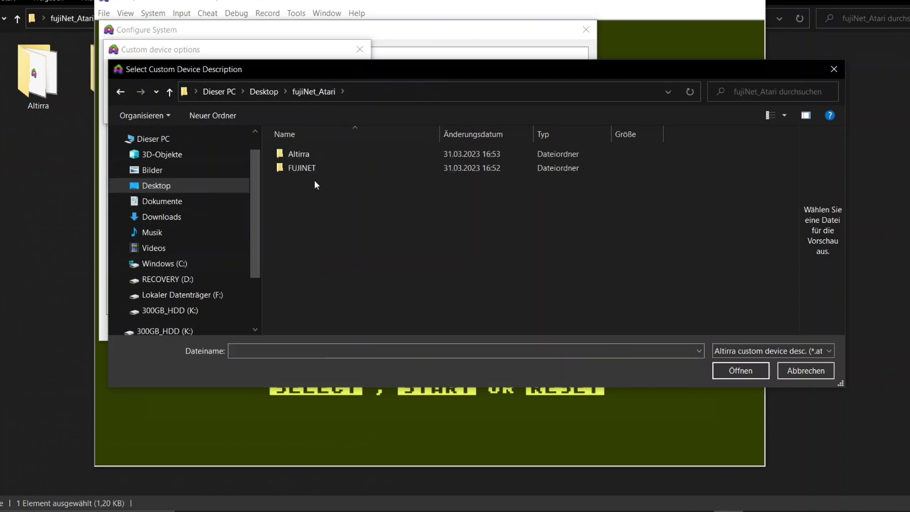
double_click(297, 168)
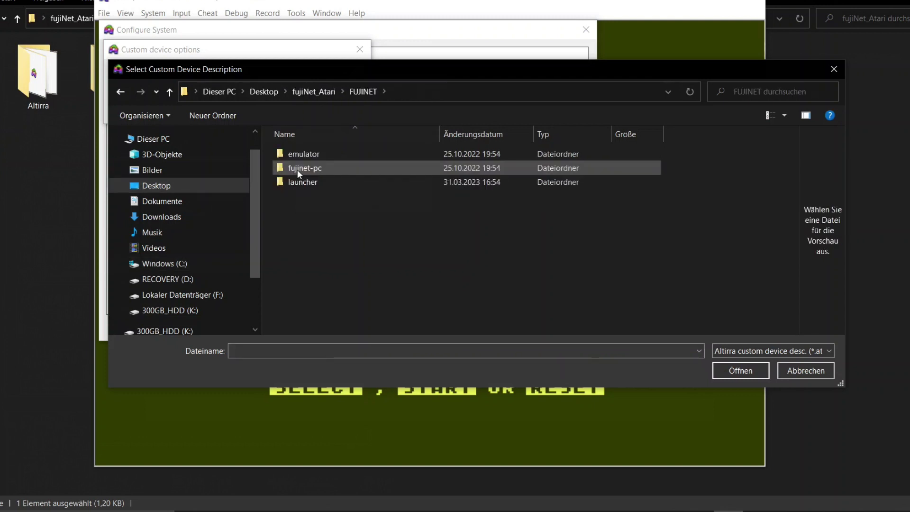
double_click(363, 154)
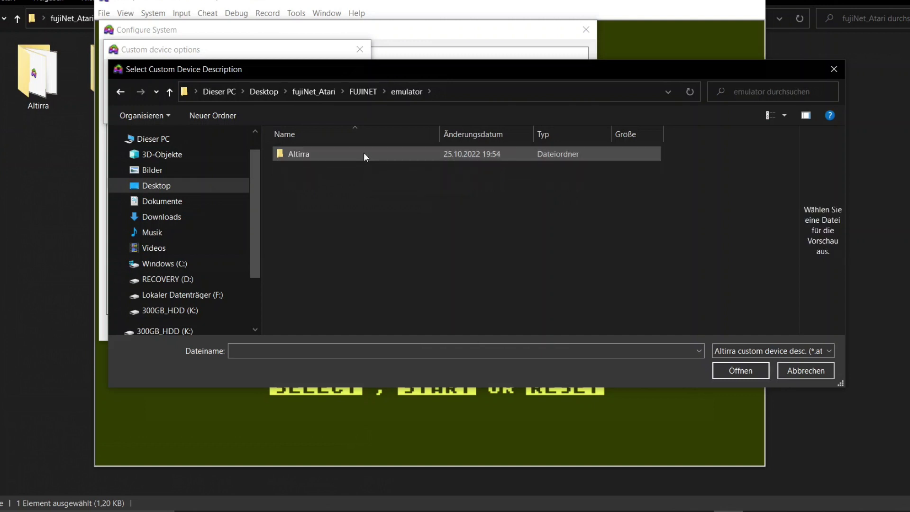
double_click(363, 153)
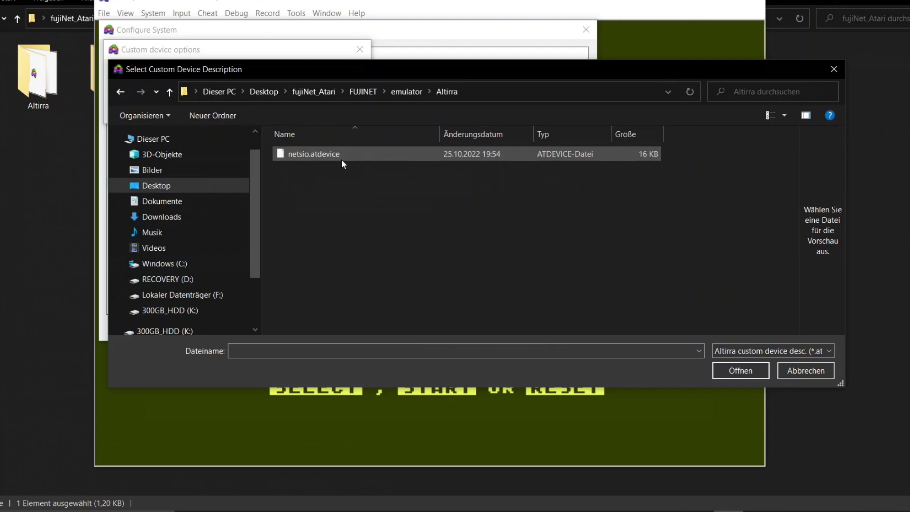
left_click(293, 160)
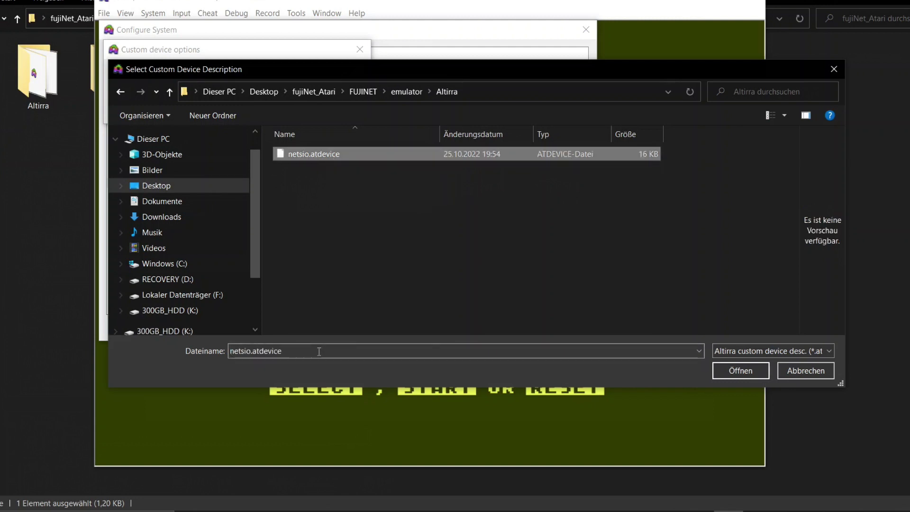
left_click(735, 370)
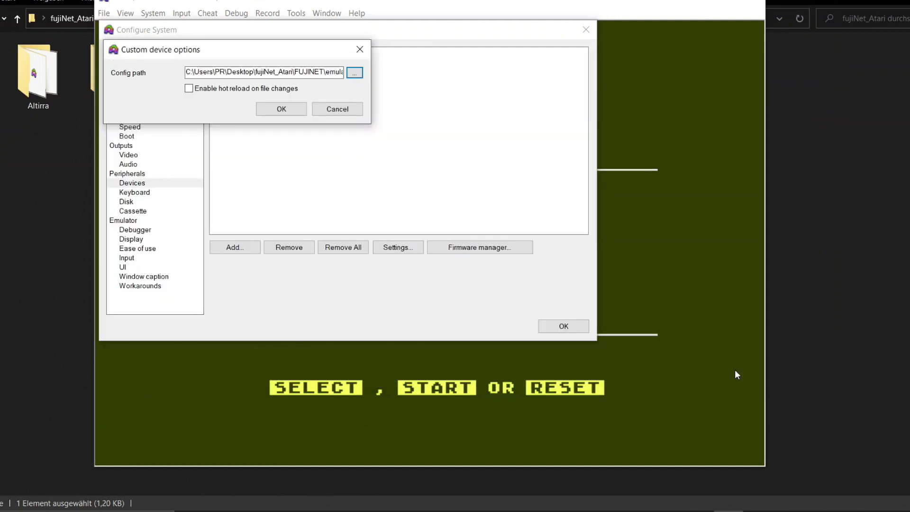
left_click(271, 116)
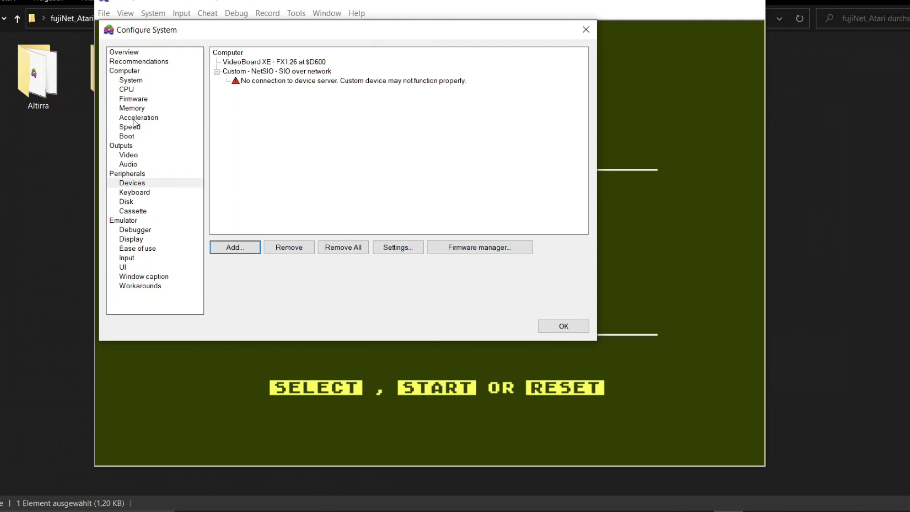
left_click(563, 327)
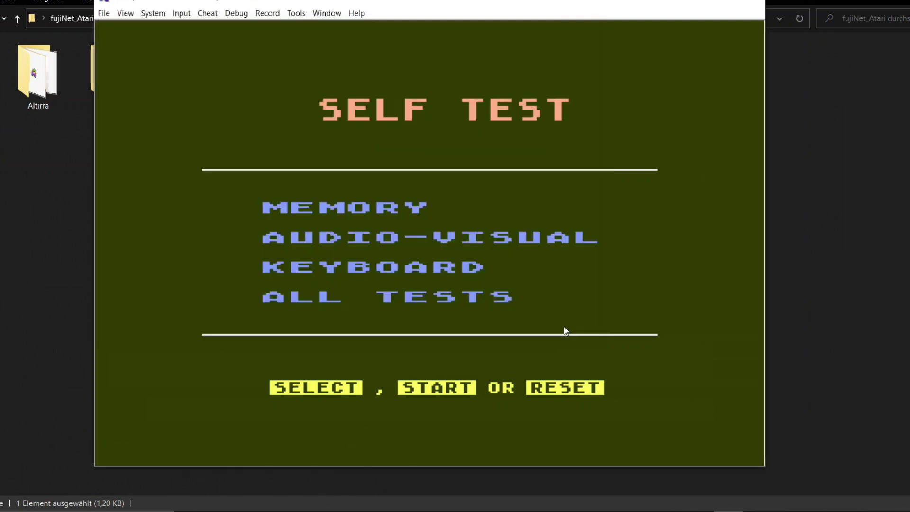
Switch the Fast boot OS acceleration on and back off in the system configuration, and confirm the settings.
left_click(154, 14)
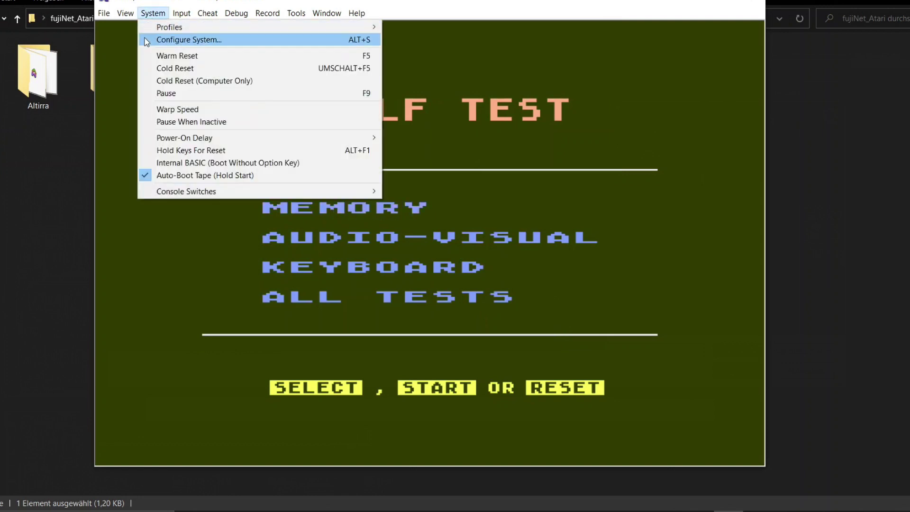
left_click(199, 42)
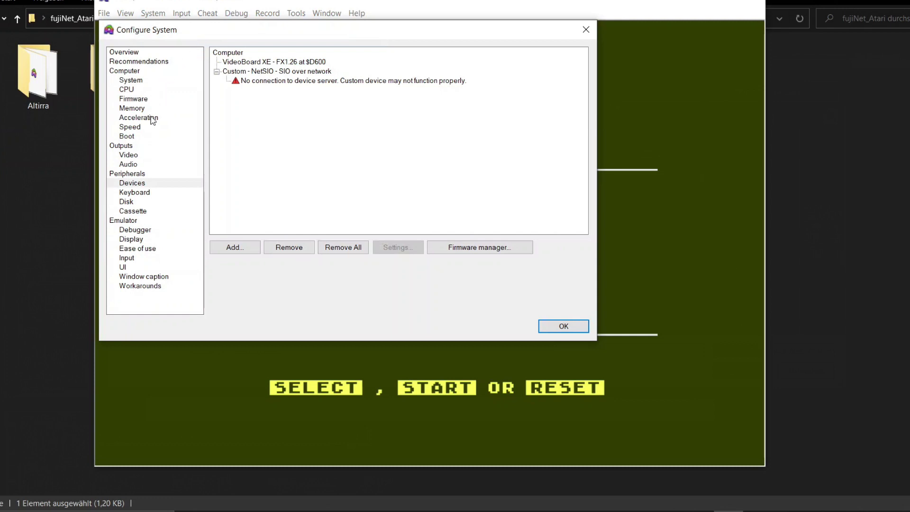
left_click(152, 120)
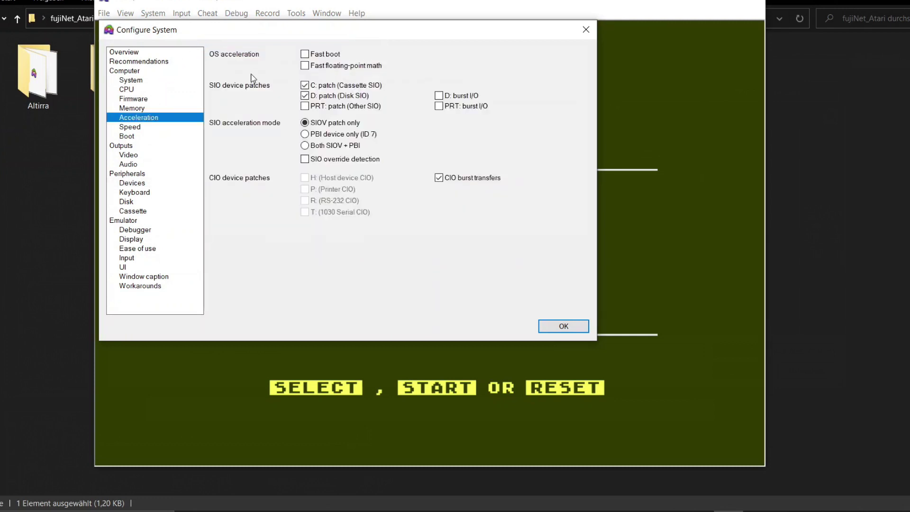
left_click(305, 56)
mouse_move(342, 70)
mouse_move(338, 49)
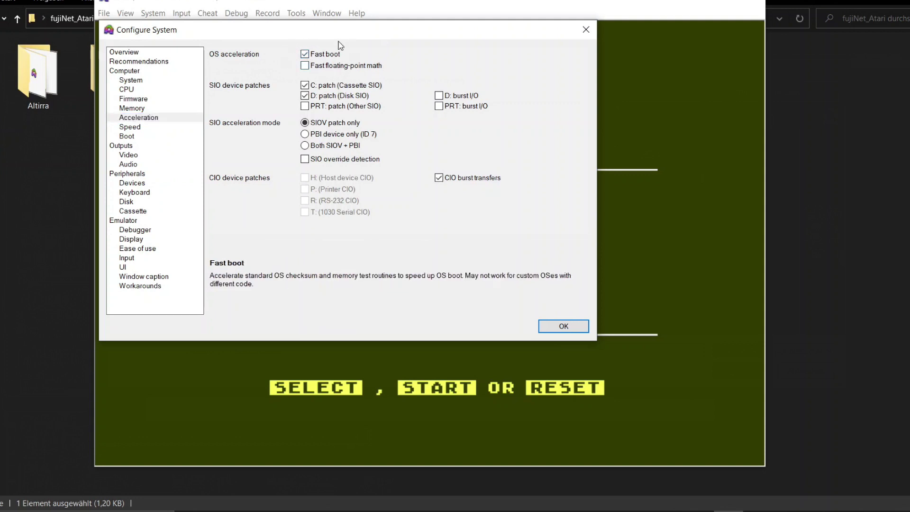
left_click(307, 58)
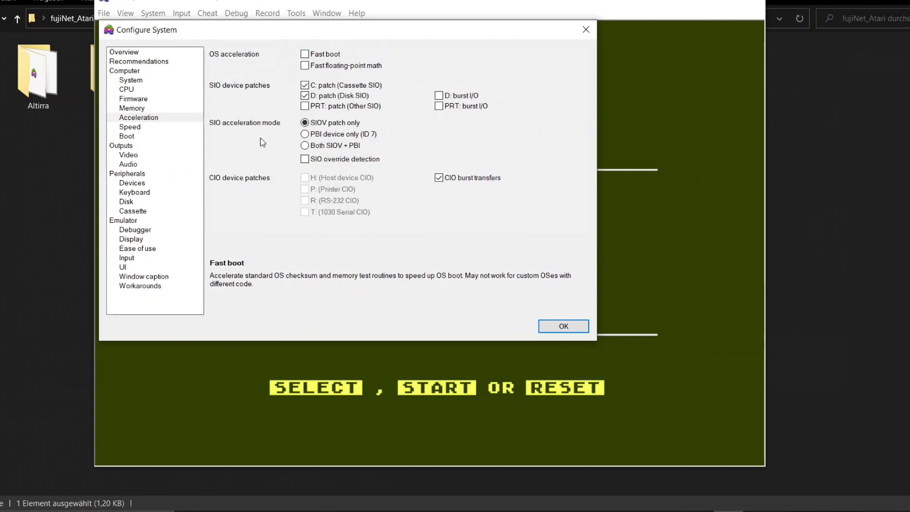
left_click(563, 326)
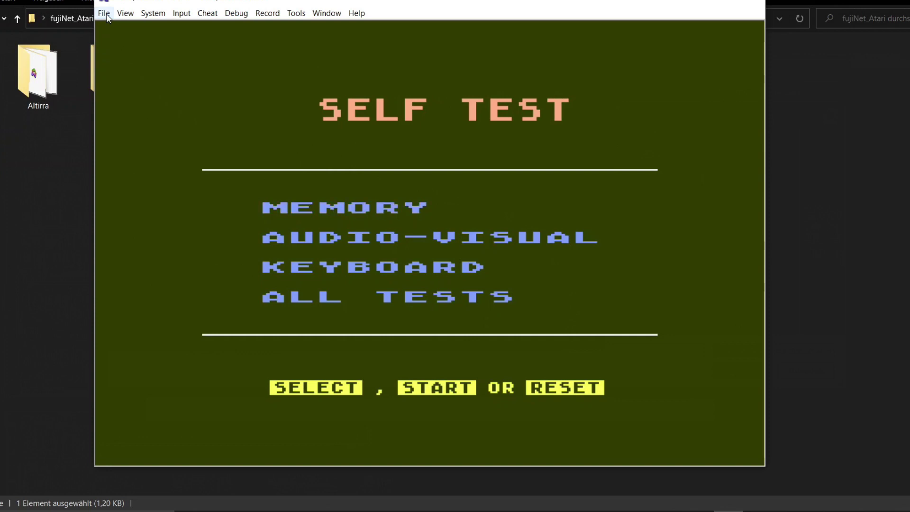
Open the disk drive settings and switch drive D1 to VRW and back to Off.
left_click(160, 15)
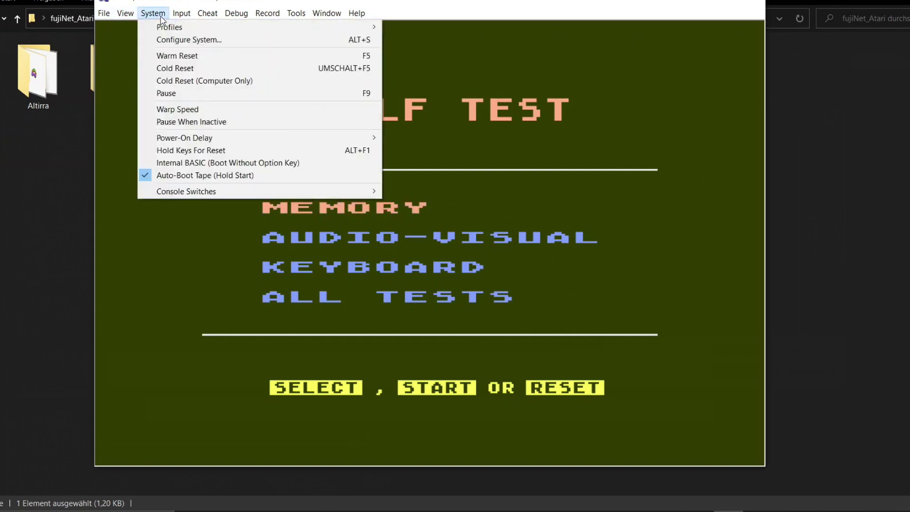
mouse_move(107, 18)
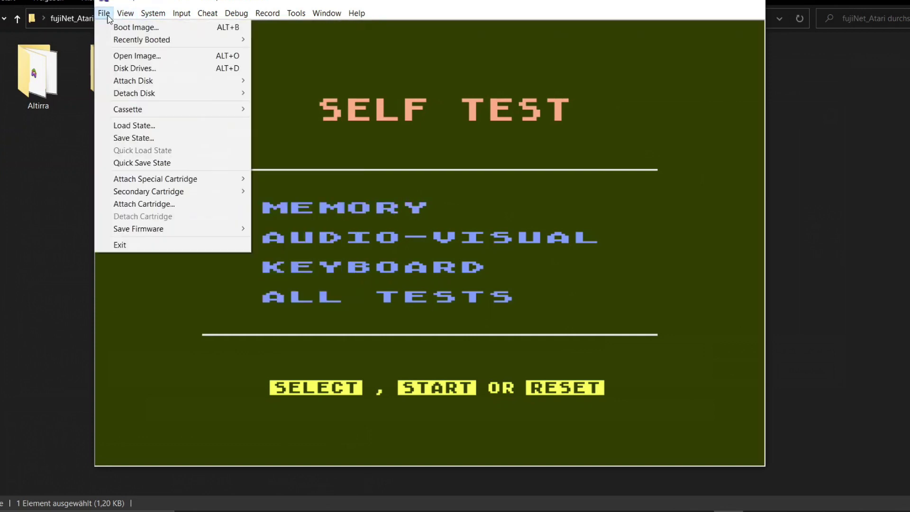
left_click(98, 69)
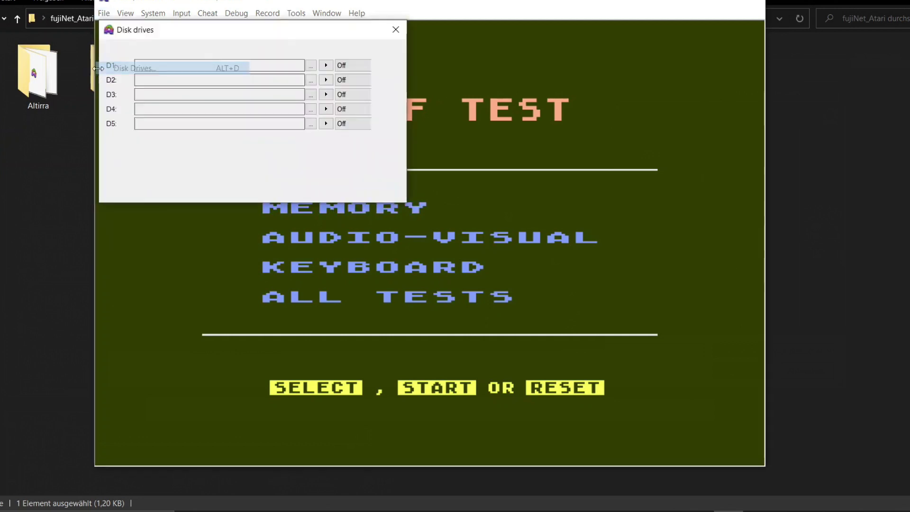
left_click(378, 66)
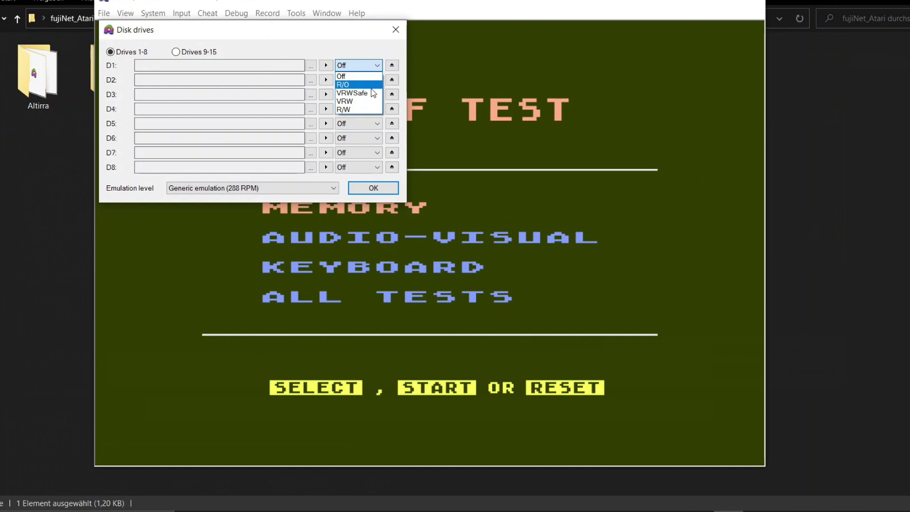
left_click(365, 102)
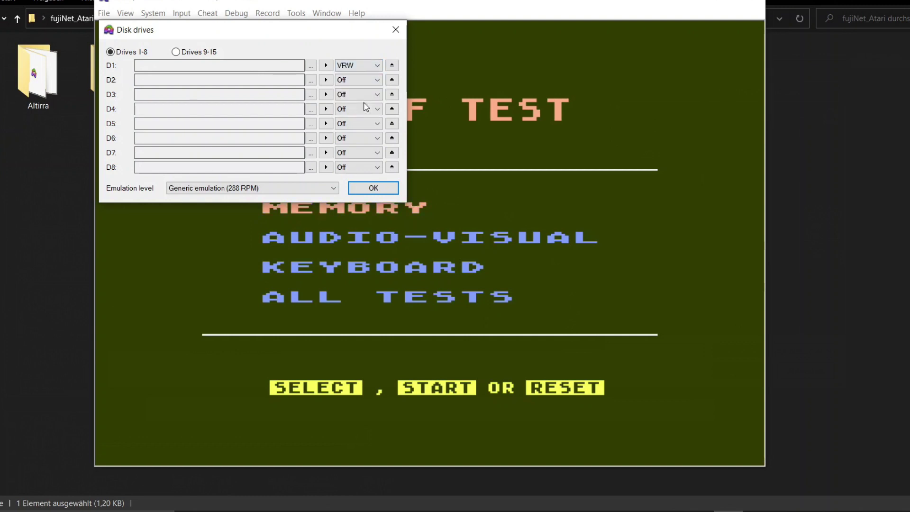
left_click(376, 66)
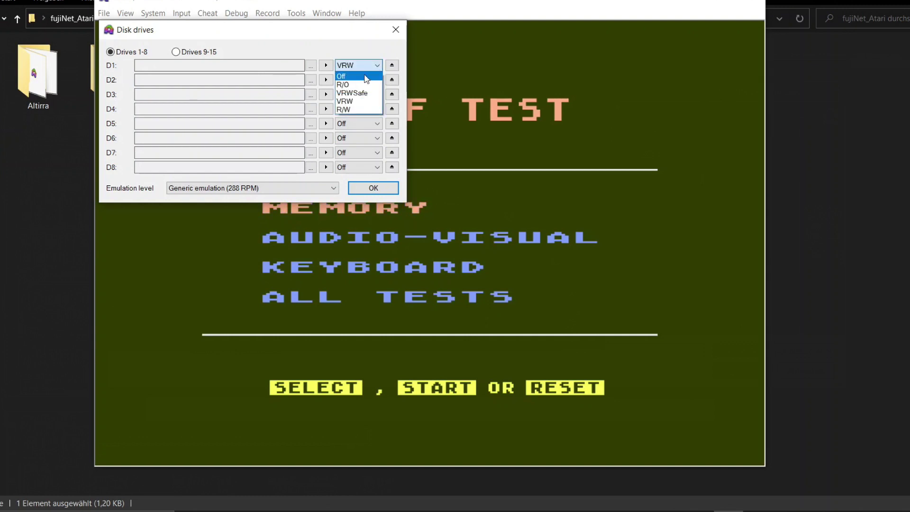
left_click(360, 77)
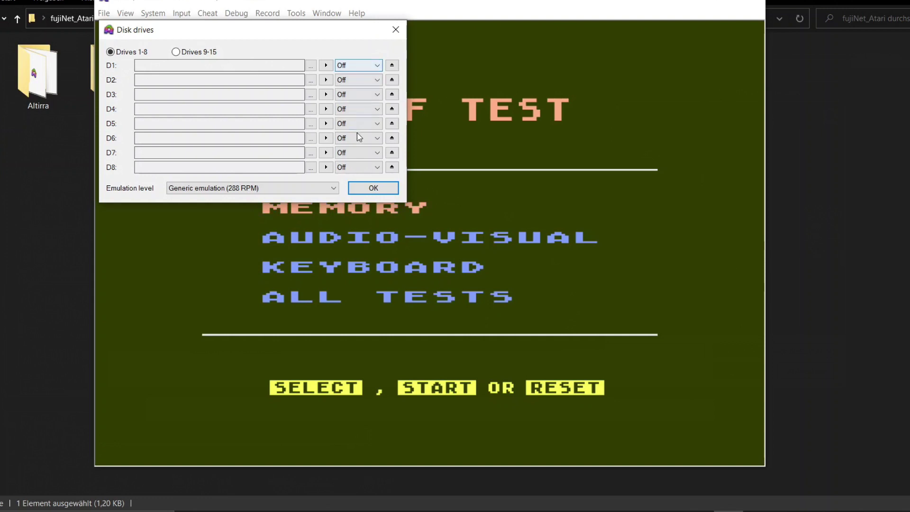
Confirm the disk drive settings and move the emulator window aside to uncover the launcher.exe shortcut in the fujiNet_Atari folder.
left_click(377, 192)
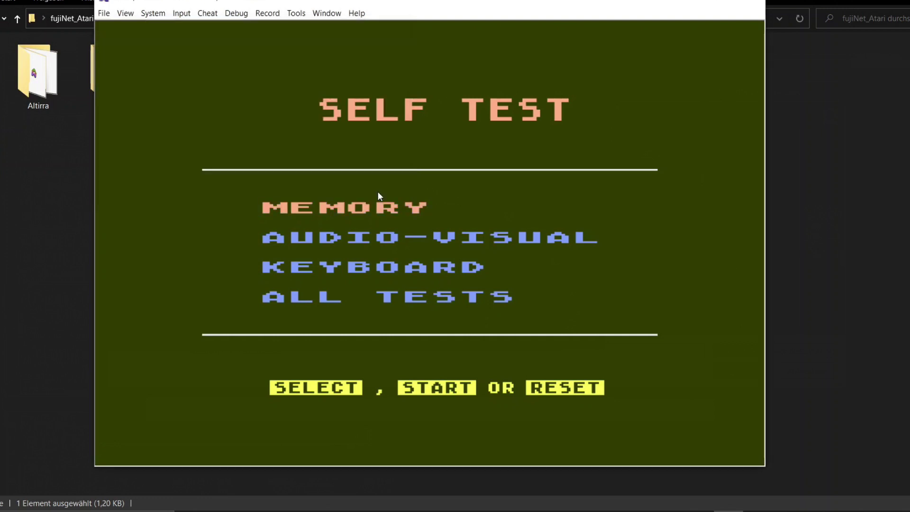
left_click_drag(417, 1, 595, 13)
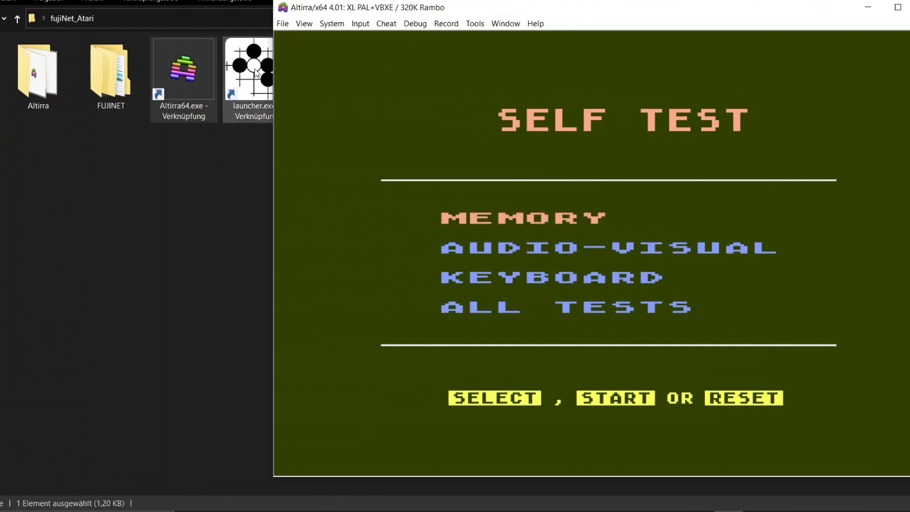
left_click_drag(513, 10, 529, 0)
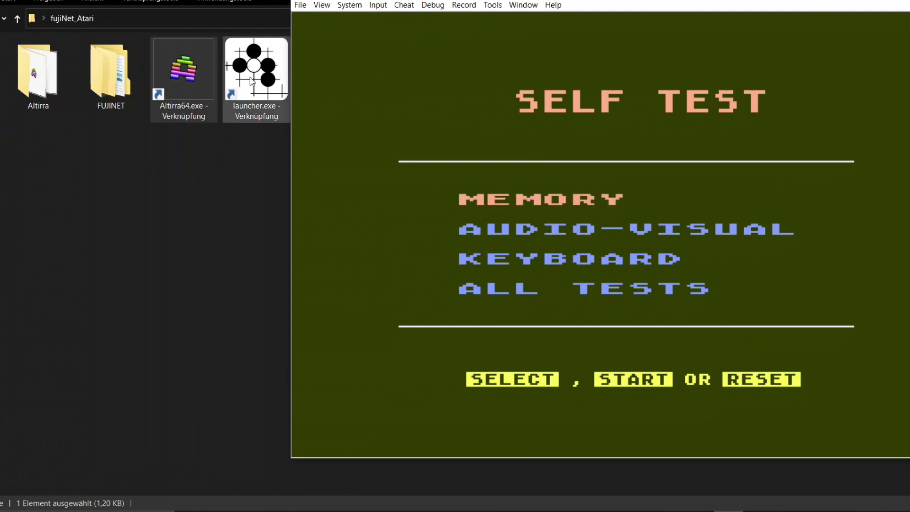
Rename the launcher.exe shortcut in the fujiNet_Atari folder as FujiNet and launch it.
left_click(245, 118)
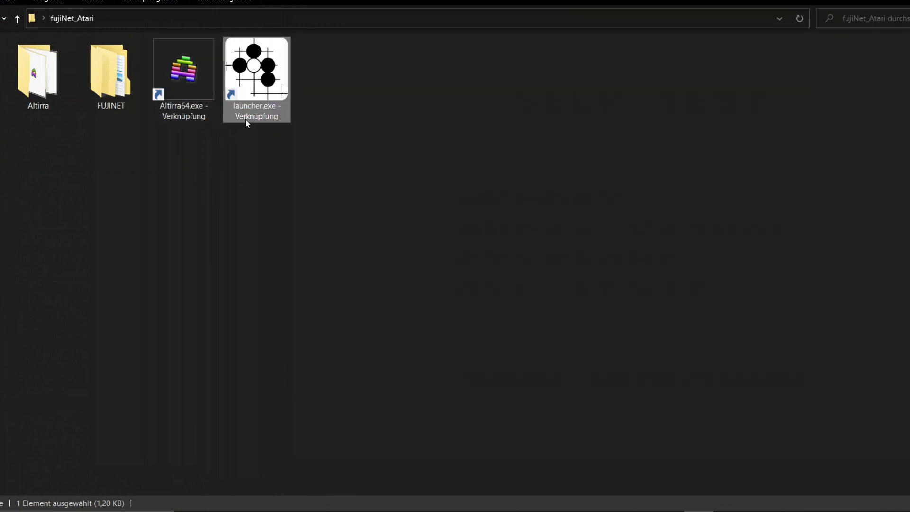
right_click(246, 119)
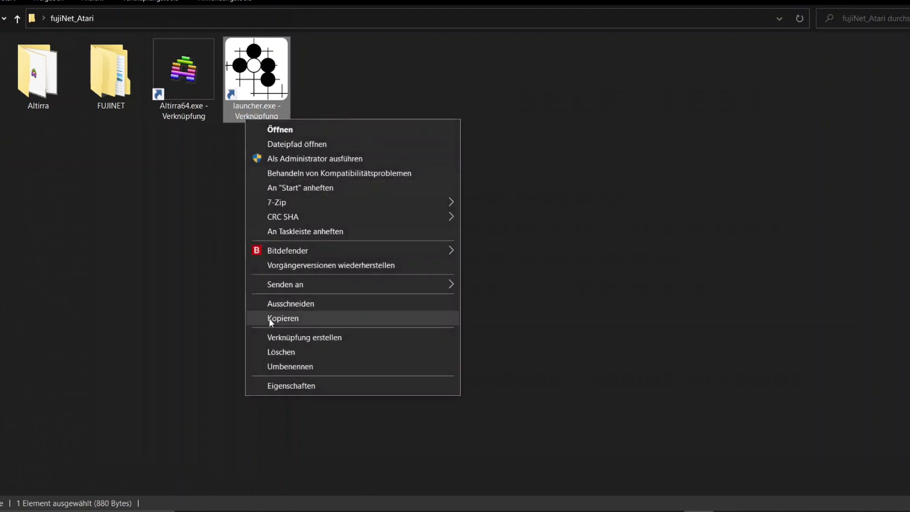
left_click(272, 368)
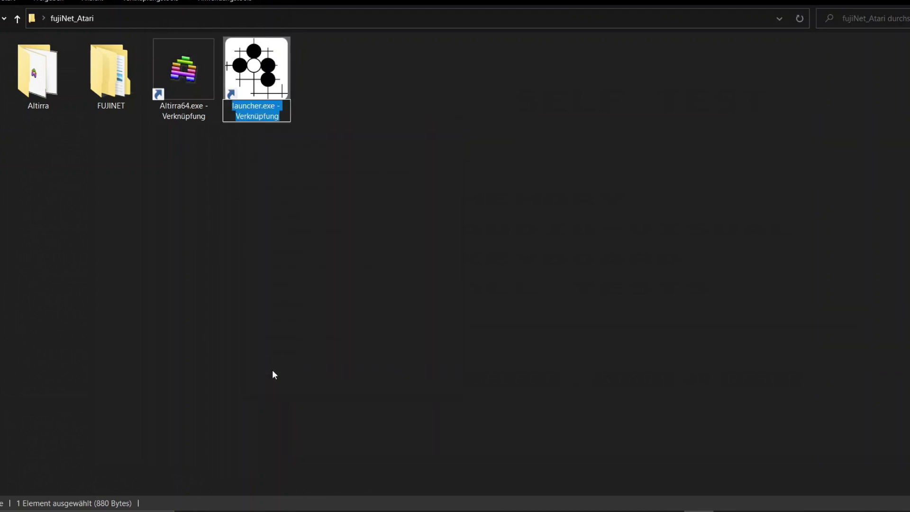
type("Fuji")
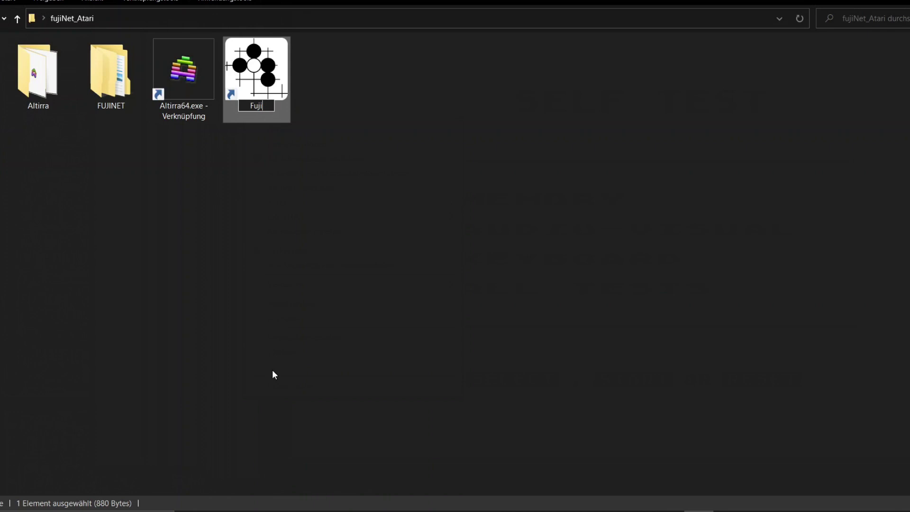
type("Net")
key("Return")
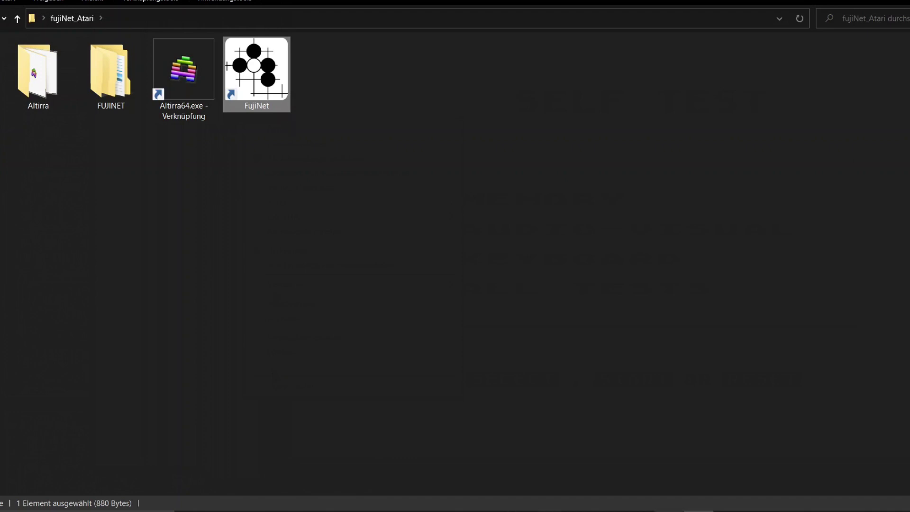
double_click(261, 67)
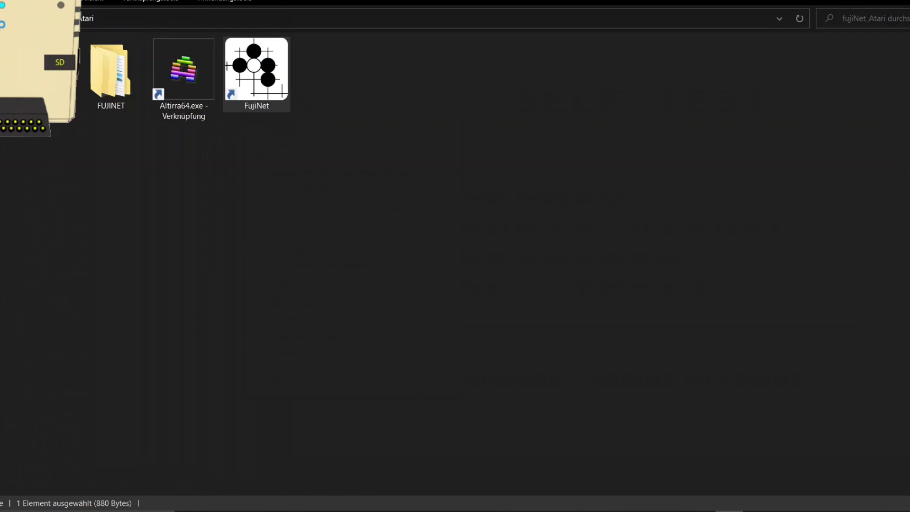